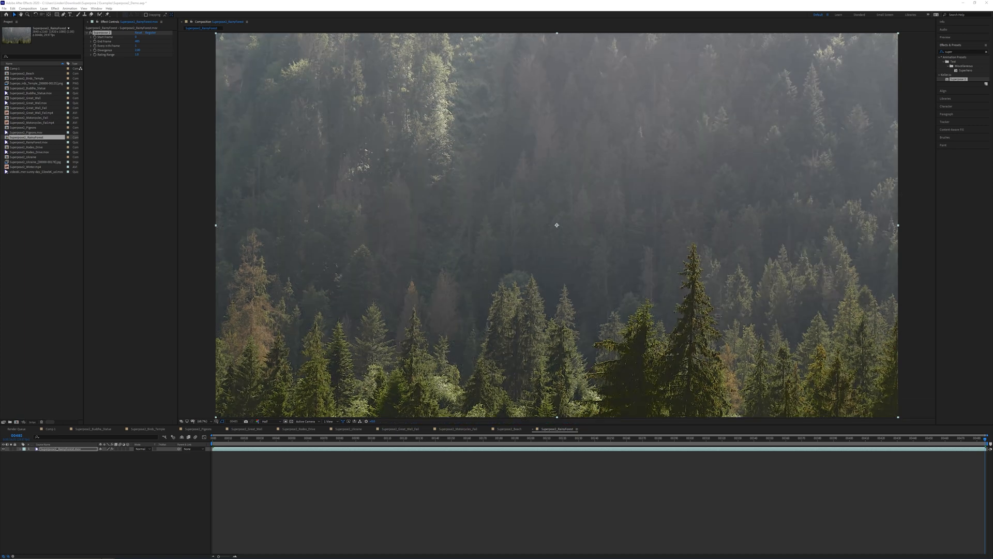
Switch the rain forest composition to full resolution and send its current frame to the render queue as a file
left_click(196, 286)
key("ctrl+j")
left_click(27, 9)
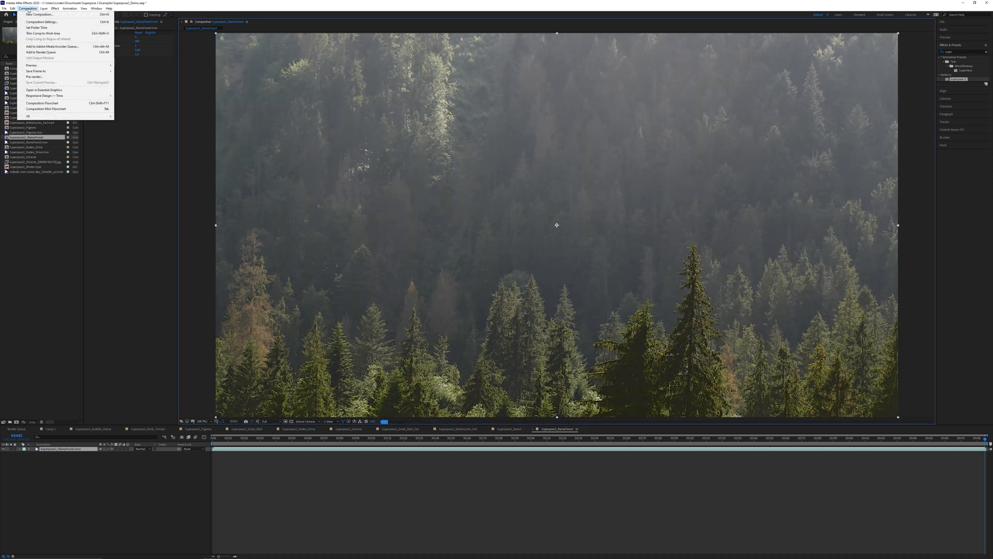
mouse_move(77, 72)
left_click(126, 74)
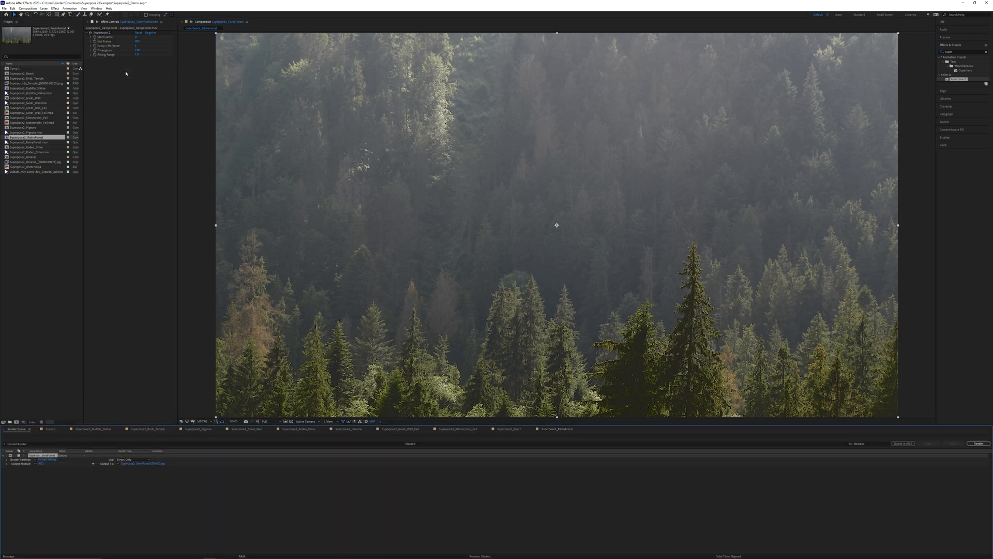
Set the queued rain forest frame's output format to PNG Sequence
left_click(41, 463)
left_click(206, 97)
left_click(200, 144)
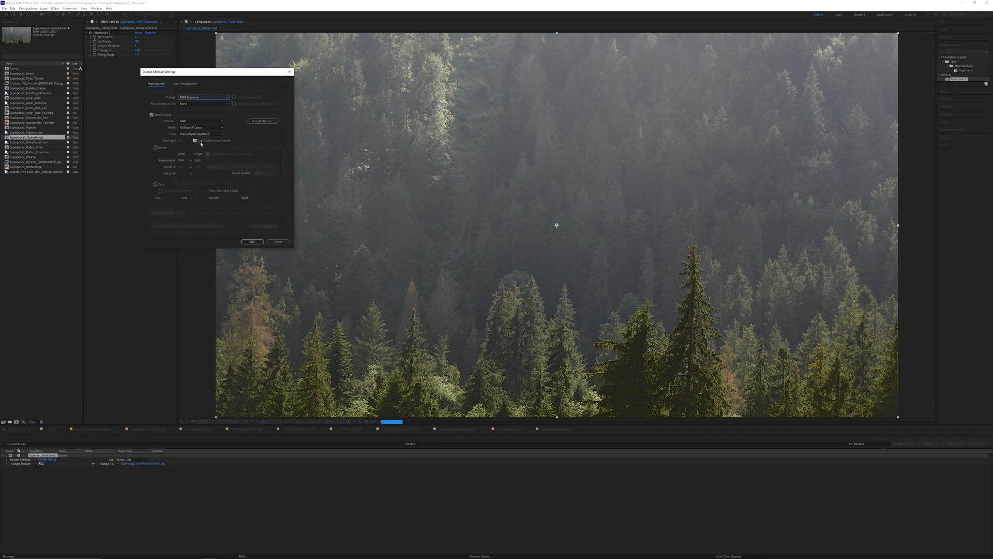
left_click(251, 243)
Confirm the PNG output file for the queued rain forest frame and render it
left_click(142, 464)
left_click(494, 292)
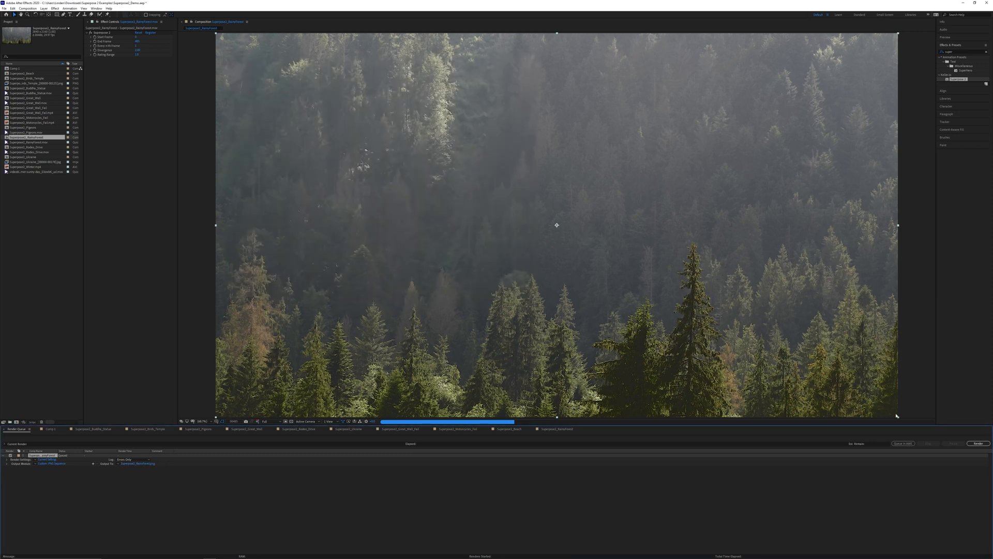
left_click(977, 444)
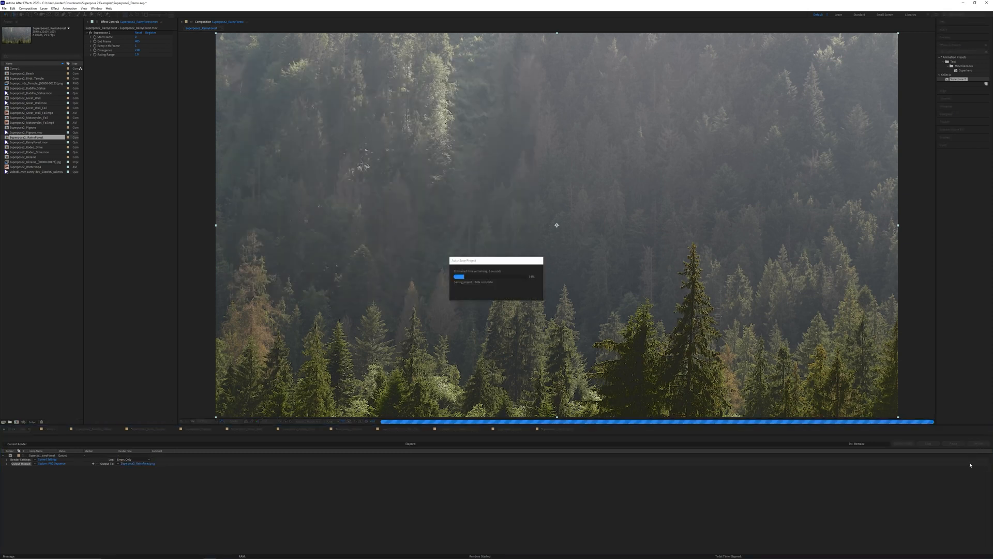
Import the rendered rain forest PNG and add it as a layer to the rain forest composition
double_click(65, 240)
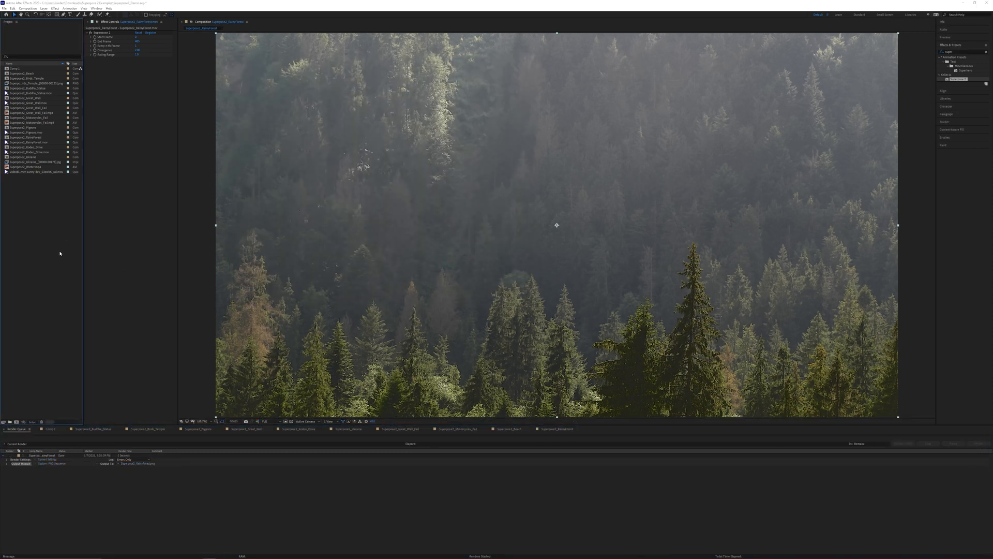
double_click(181, 76)
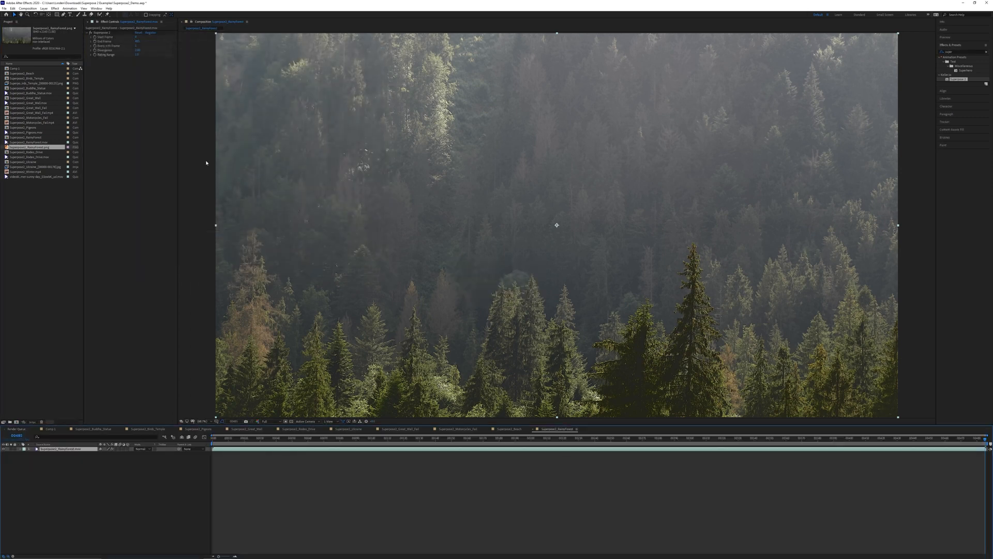
left_click_drag(38, 149, 62, 463)
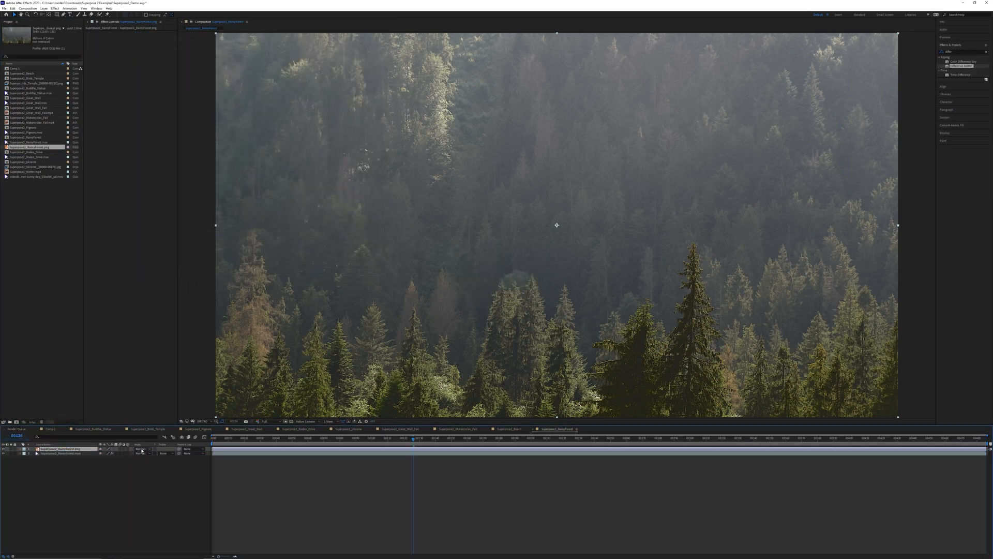
Try the Subtract blending mode on the PNG still and preview the composition from its start
left_click(141, 449)
left_click(149, 375)
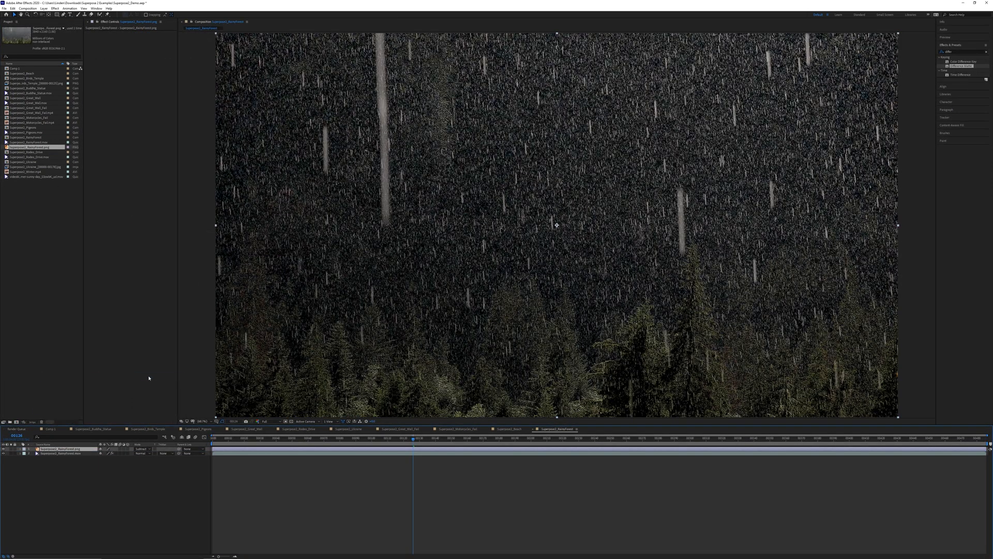
key("Home")
key("space")
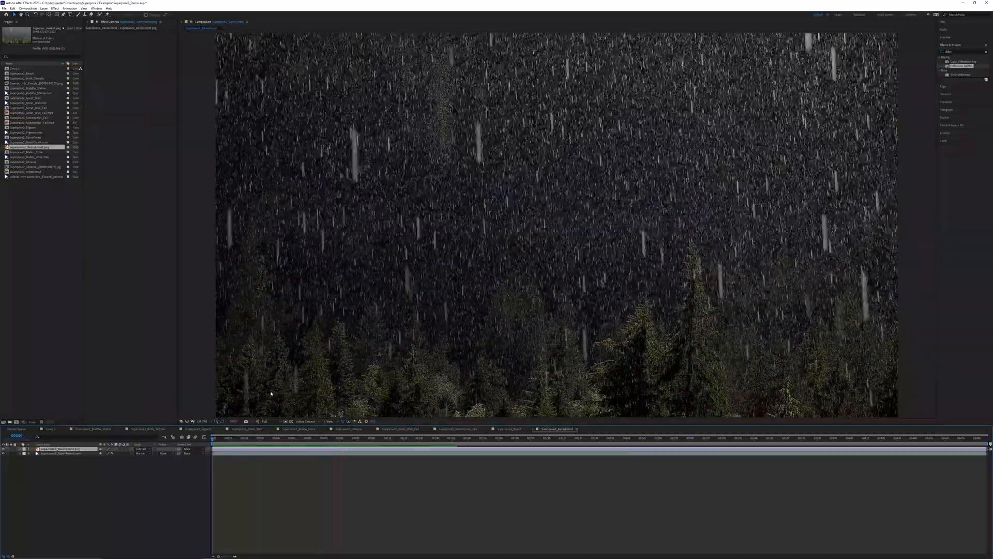
key("space")
Set the PNG still's blending mode to Normal and place the rain footage layer above it
left_click(141, 448)
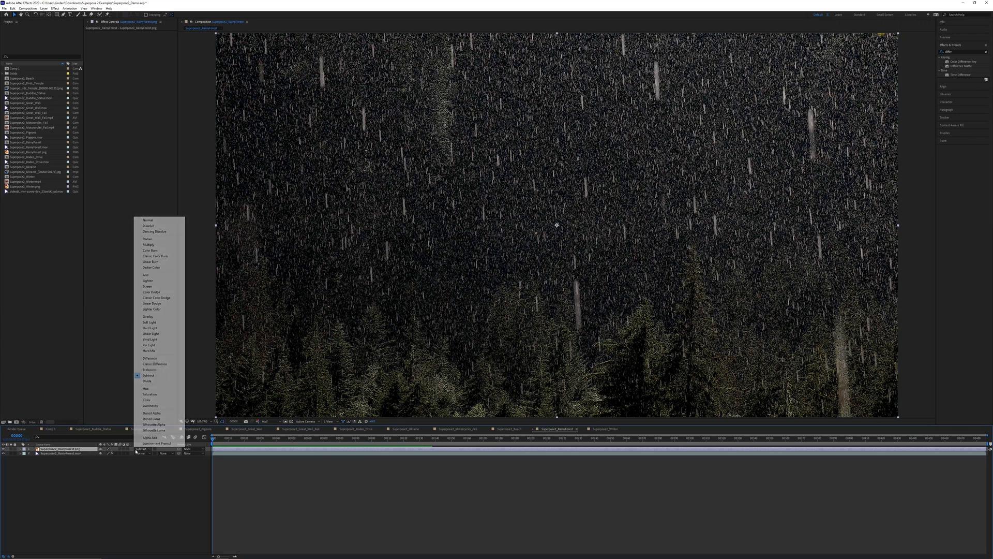
left_click(149, 220)
left_click_drag(66, 452, 66, 447)
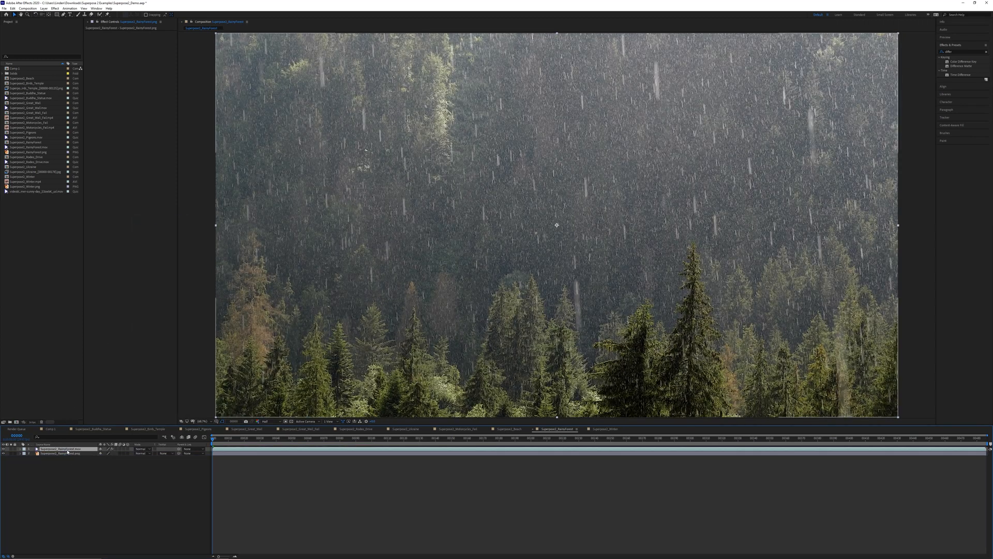
Apply Difference Matte to the rain footage with the PNG still as difference layer and tune its matching tolerance
left_click_drag(970, 70, 124, 143)
left_click(151, 69)
left_click(138, 85)
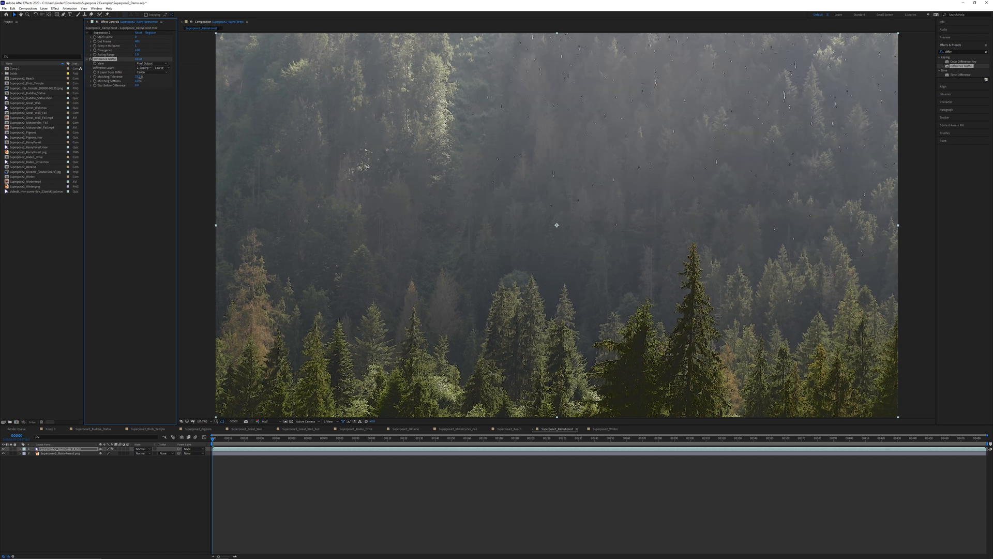
left_click_drag(136, 81, 142, 76)
Preview the extracted rain with the PNG still hidden, and turn the still's visibility back on to check the combination
left_click(3, 453)
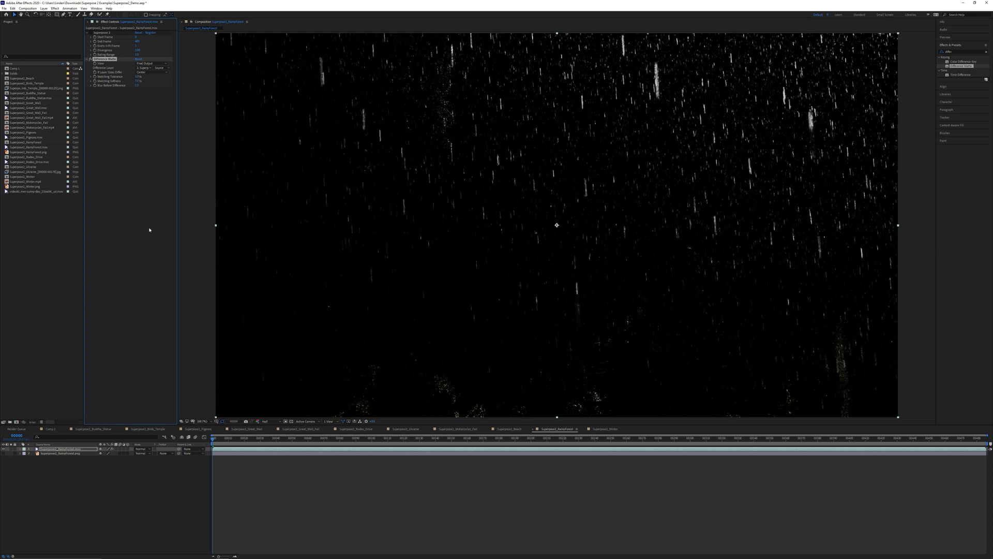
key("space")
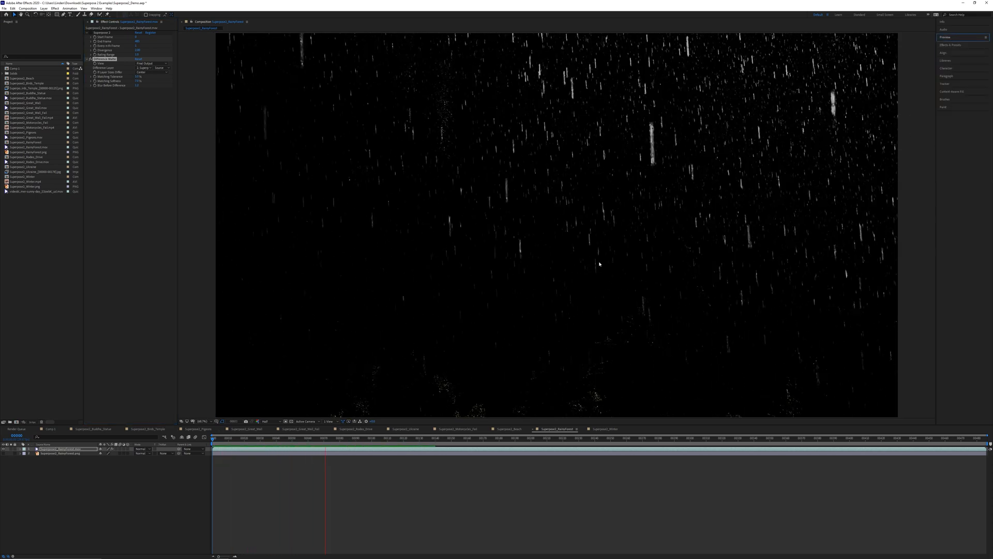
key("space")
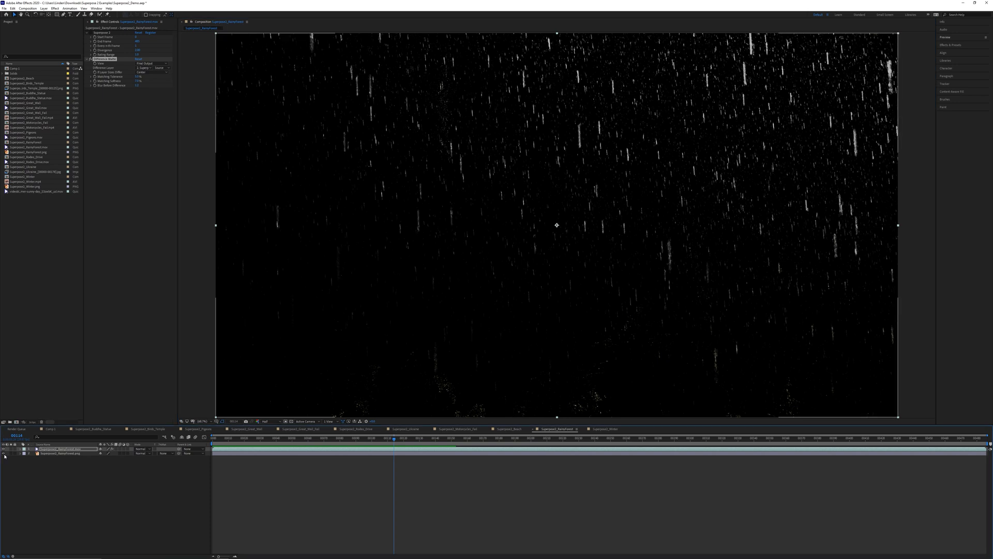
left_click(4, 454)
mouse_move(410, 444)
left_mouse_down()
mouse_move(498, 438)
mouse_move(426, 438)
left_mouse_up()
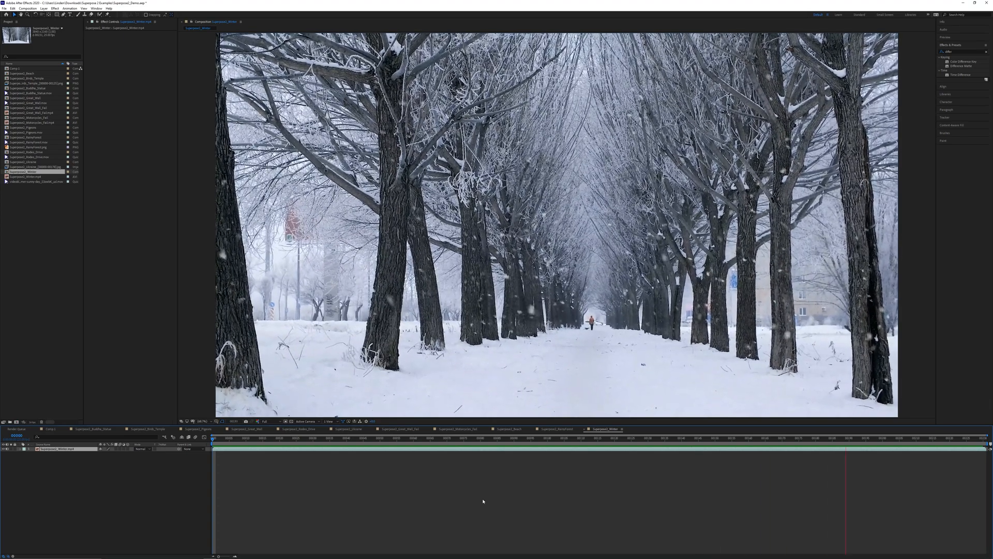
Try applying Superpose 2 directly to the winter footage with its End Frame set to 100
key("space")
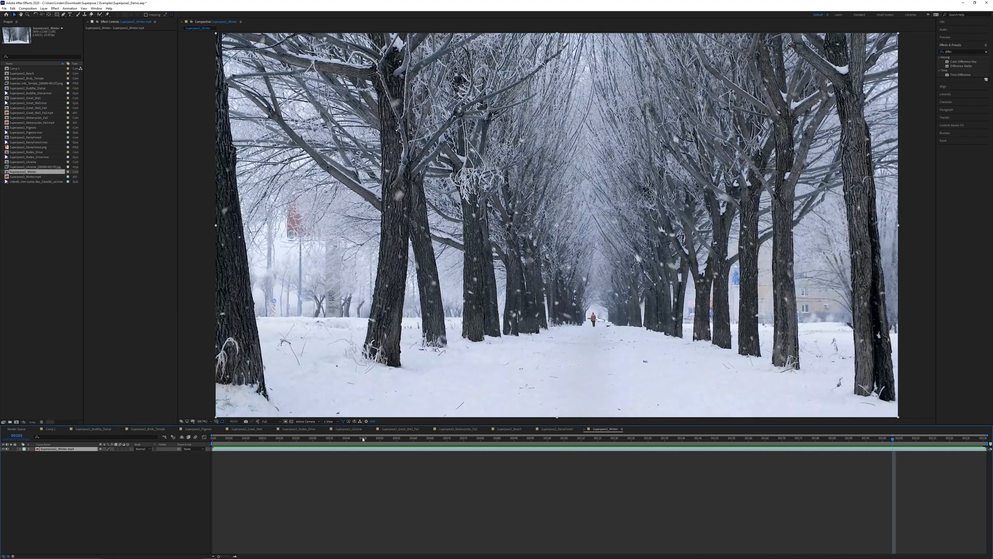
left_click_drag(363, 439, 209, 438)
left_click(955, 52)
type("su")
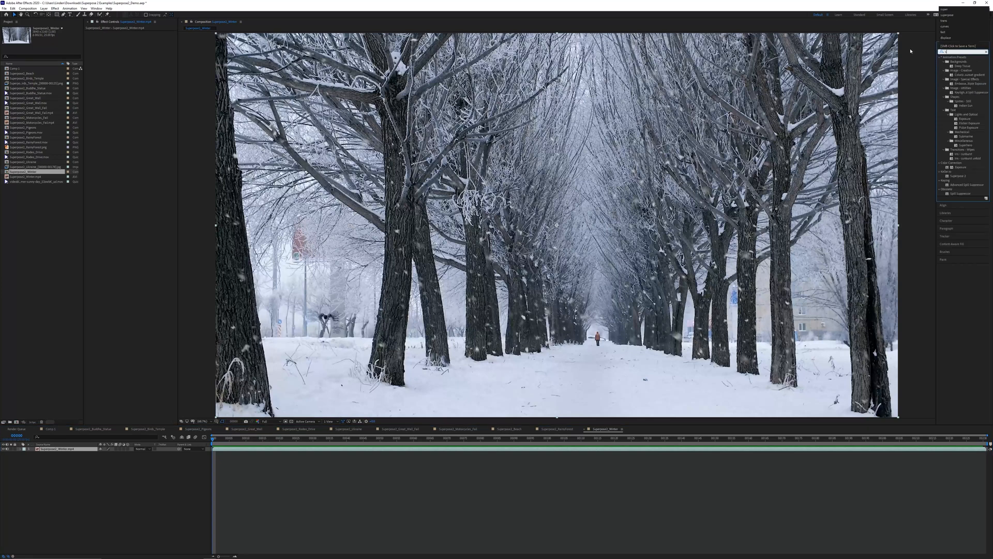
type("per")
double_click(958, 79)
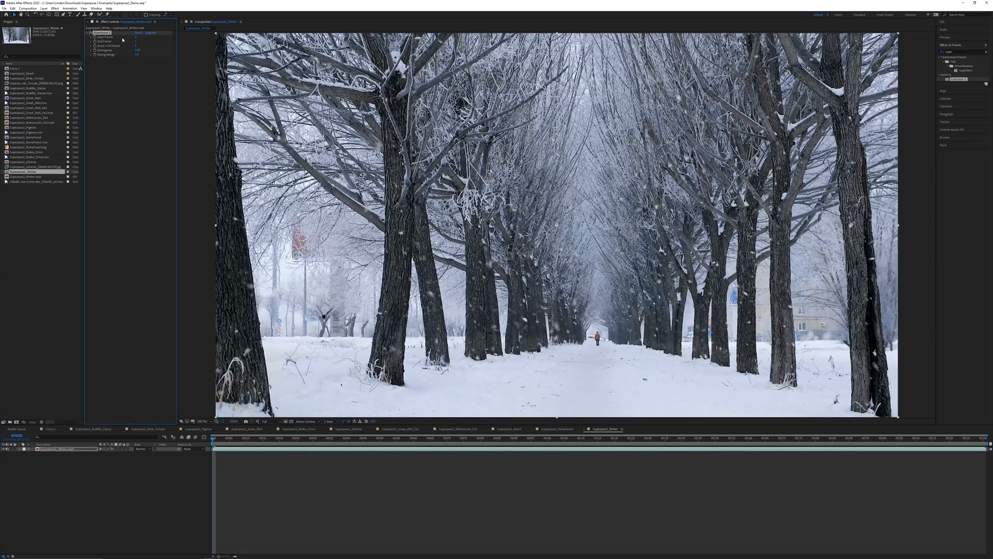
left_click(138, 42)
type("100")
key("Return")
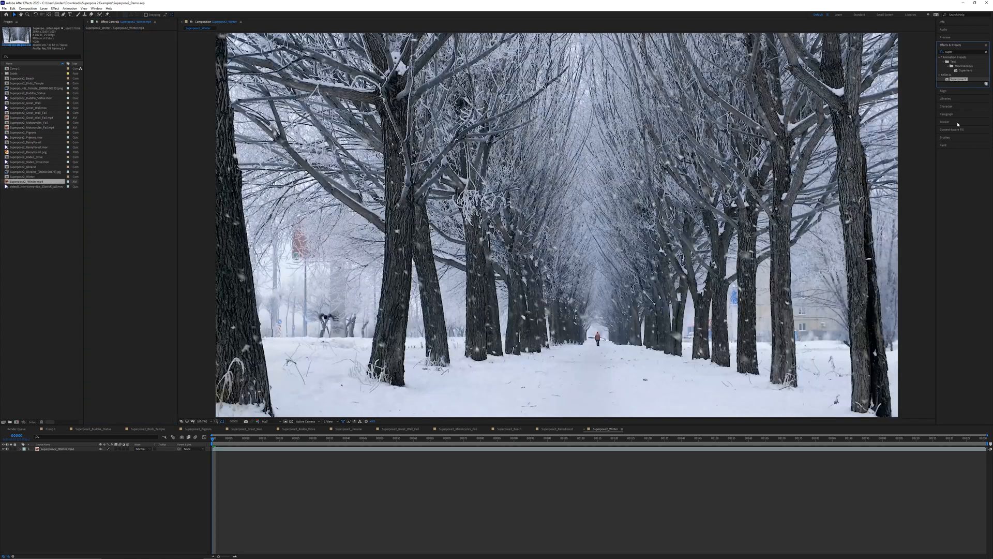
Apply Warp Stabilizer to the winter footage and set its result to No Motion
left_click(944, 121)
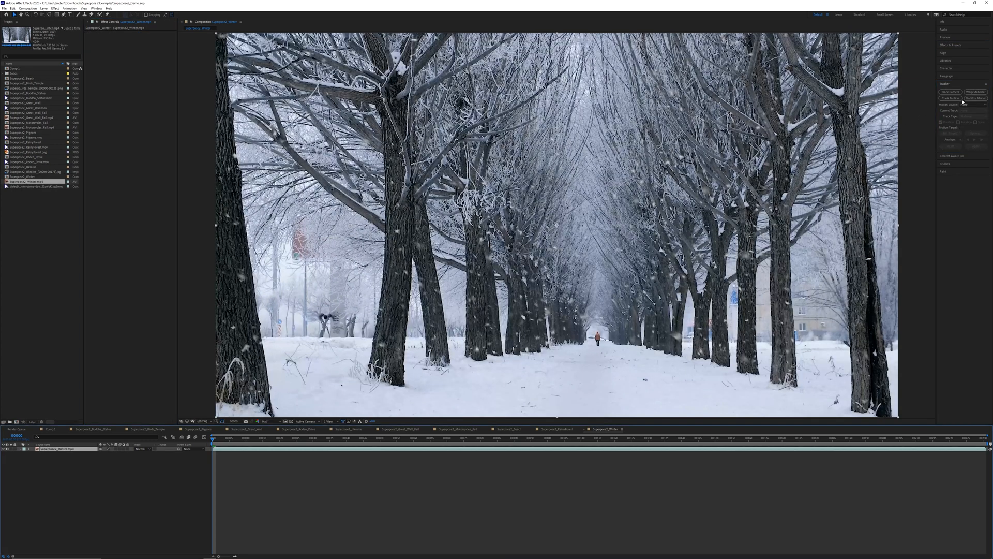
left_click(982, 92)
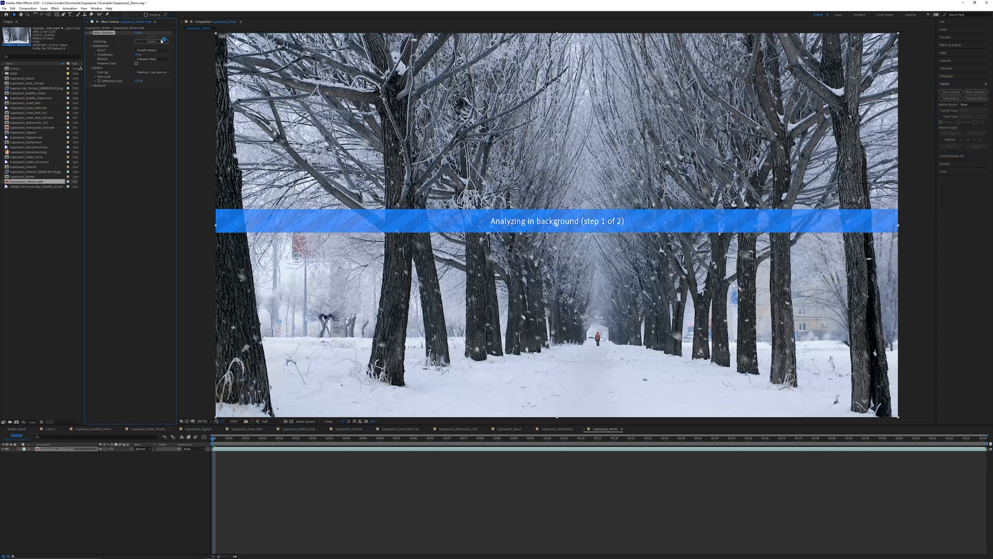
left_click(151, 50)
left_click(150, 61)
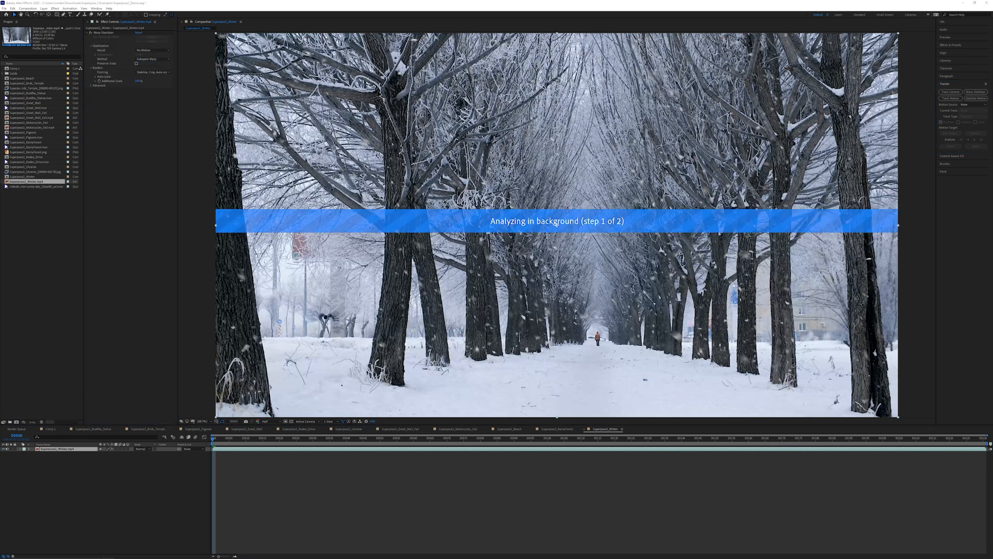
Set the Warp Stabilizer's advanced objective to Reversible Stabilization
left_click(91, 86)
left_click(147, 115)
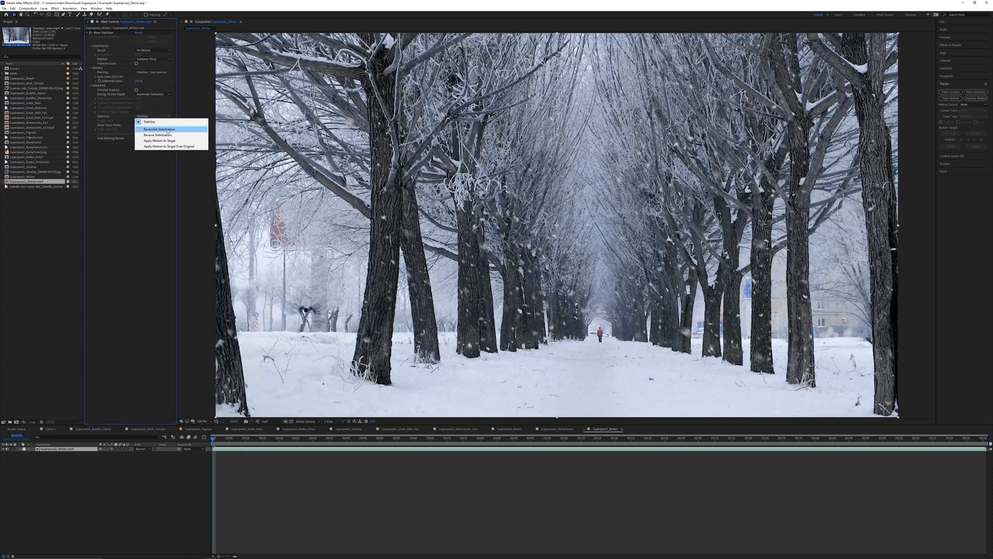
left_click(152, 130)
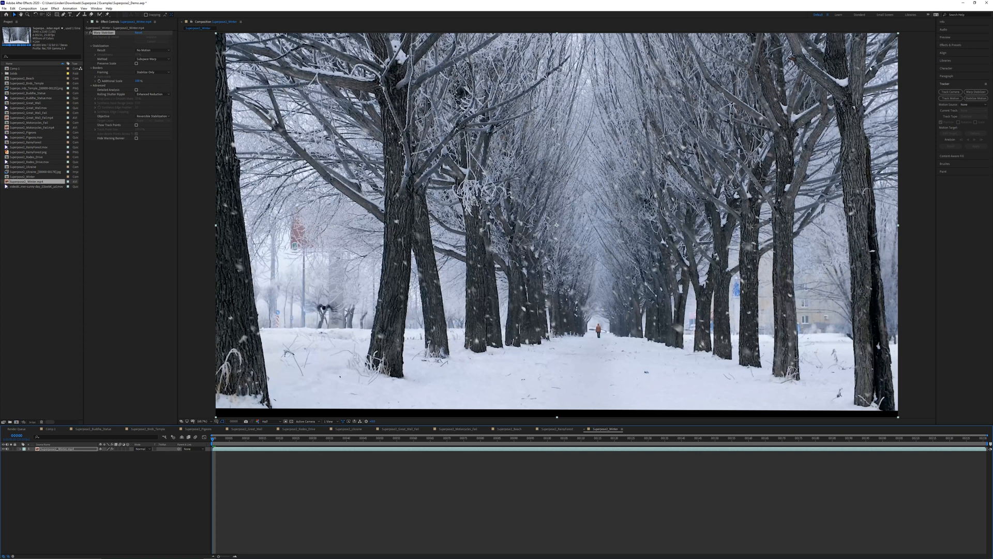
Add the Superpose 2 effect after Warp Stabilizer on the winter footage and edit its End Frame
left_click(946, 44)
left_click_drag(956, 81, 140, 153)
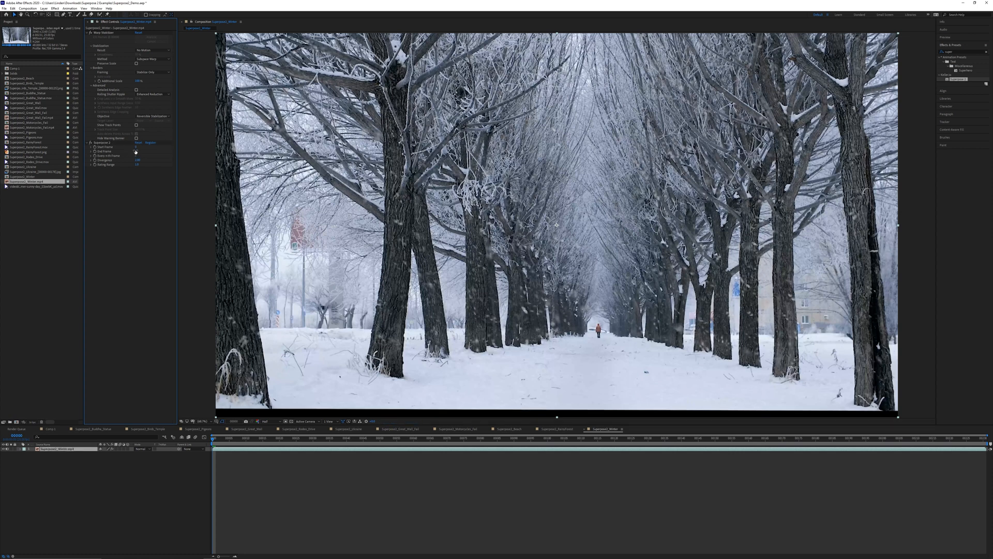
left_click(136, 151)
key("Return")
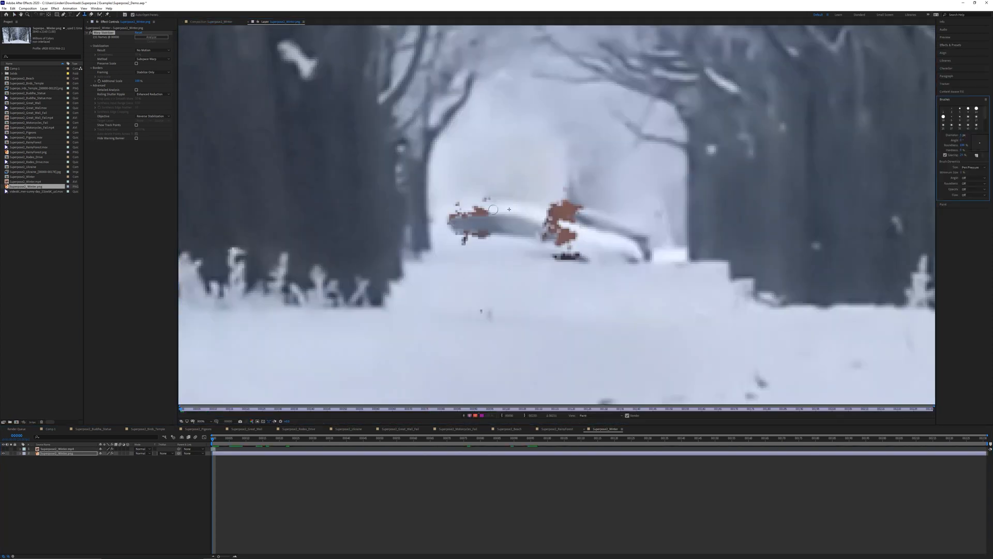
Clone clean snow and background over the brown remnants around the left end of the parked car
left_click(540, 193, "alt")
left_click(566, 189)
left_click_drag(470, 211, 454, 213)
left_click(450, 219)
left_click(465, 240)
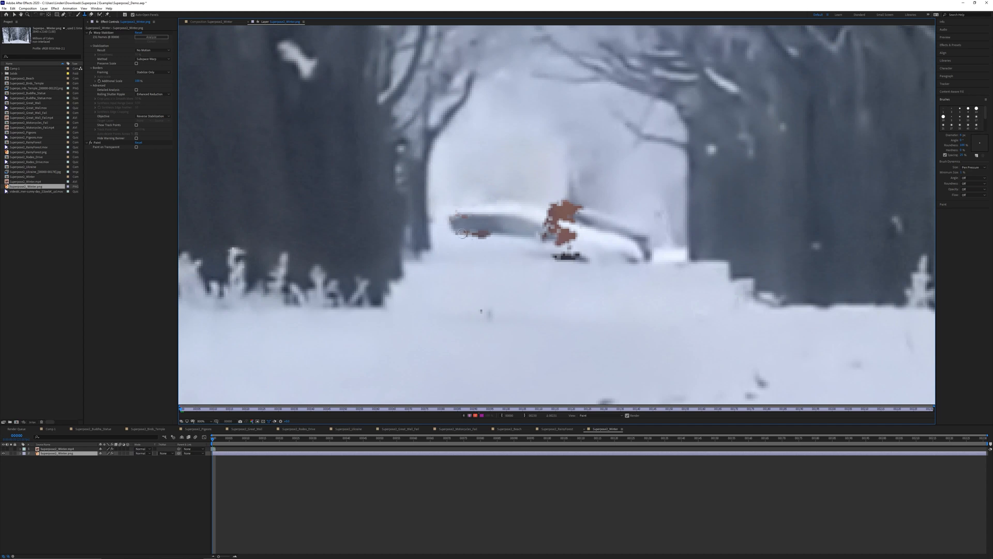
left_click(466, 233)
left_click(484, 239)
key("ctrl+z")
left_click(460, 215)
Clone clean pixels over the remaining brown figure and its dark feet in the middle of the parked car
mouse_move(574, 236)
left_mouse_down()
mouse_move(579, 207)
mouse_move(567, 203)
left_mouse_up()
left_click(538, 250, "alt")
left_click(581, 256)
left_click_drag(582, 256, 538, 254)
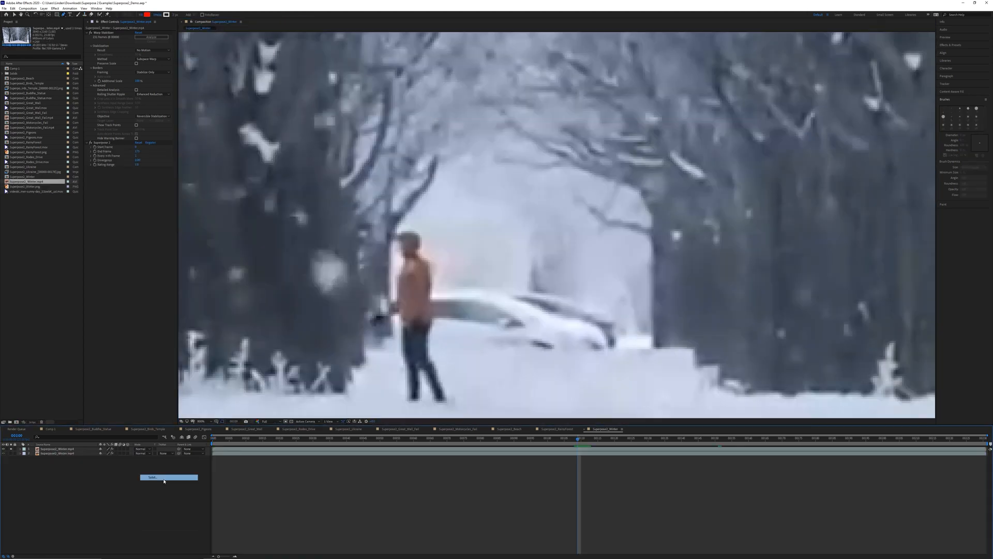
Use the matte solid as the track matte of the winter footage layer beneath it and toggle that layer's solo
left_click(166, 453)
left_click(177, 461)
left_click(11, 453)
Reshape the matte's mask outline around the person walking in the snow
left_click_drag(559, 278, 558, 266)
left_click_drag(447, 277, 454, 315)
left_click_drag(440, 354, 452, 356)
Reveal the Mask Feather setting of the top matte layer's mask
left_click(76, 454)
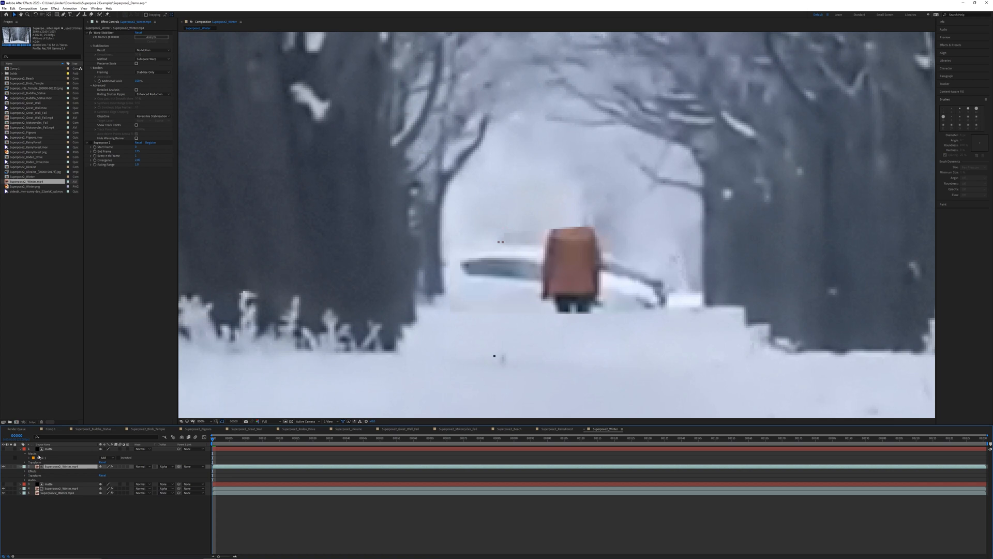
left_click_drag(458, 488, 117, 472)
key("f")
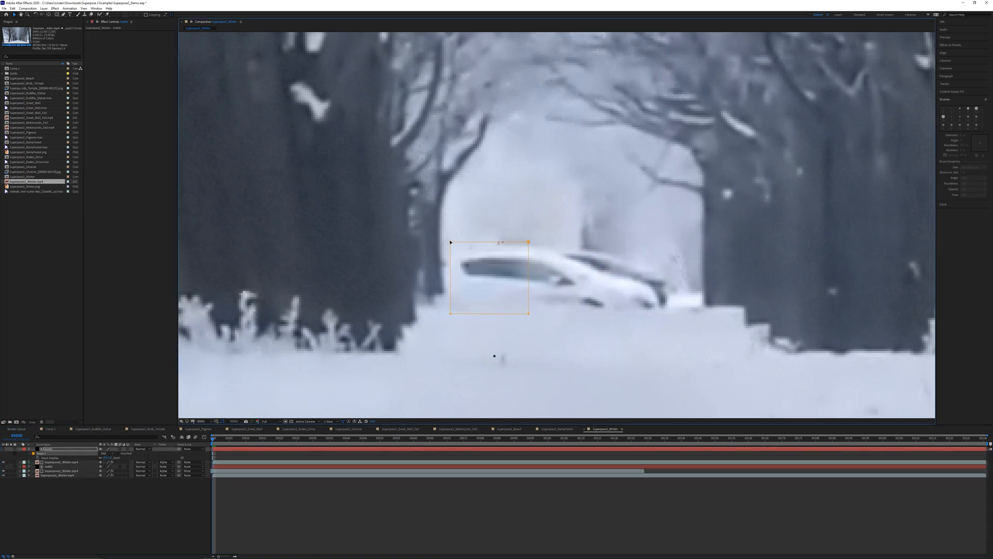
Send the current cleaned winter frame to the render queue as a file
scroll(448, 240, "down", 1)
left_click(27, 8)
mouse_move(64, 71)
left_click(143, 71)
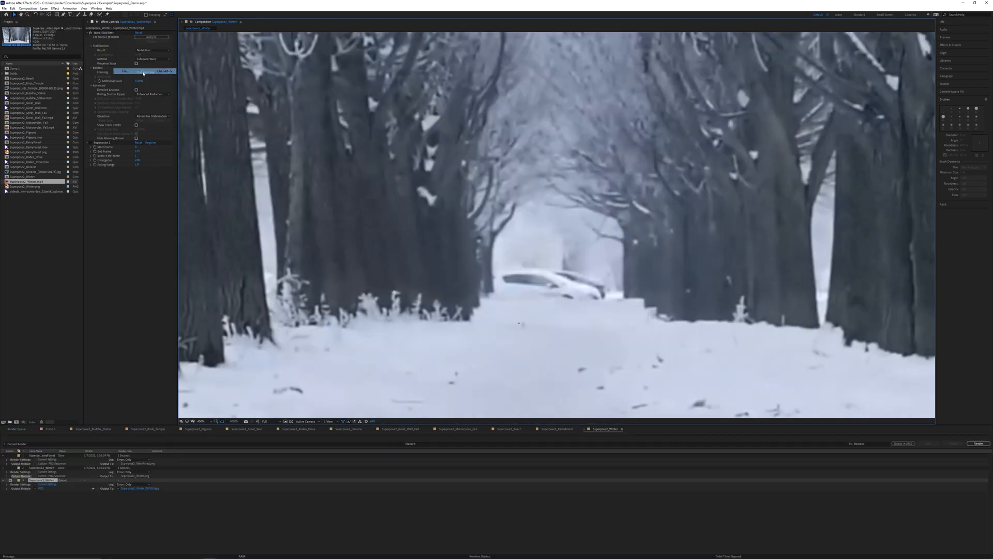
Set the output format of the queued winter frame to PNG Sequence
left_click(41, 488)
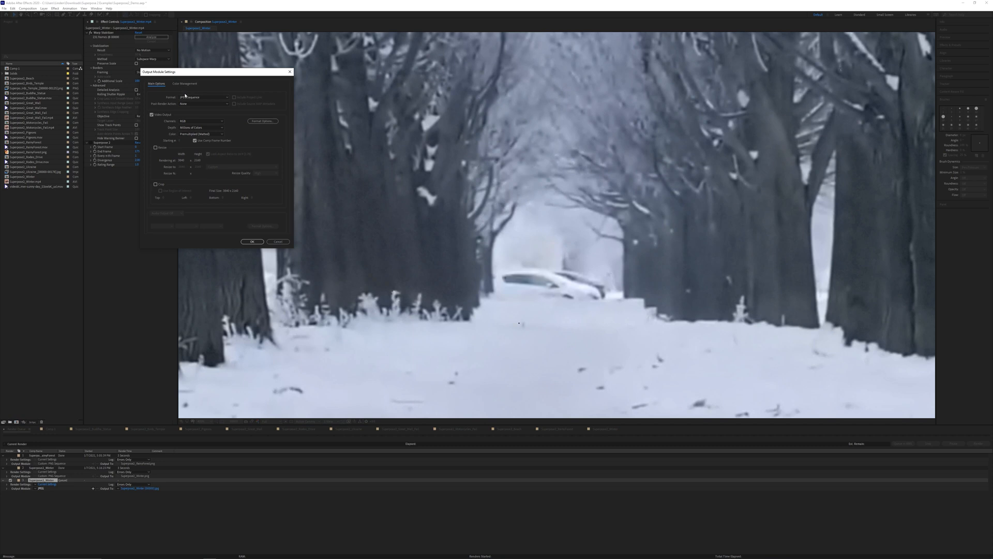
left_click(185, 96)
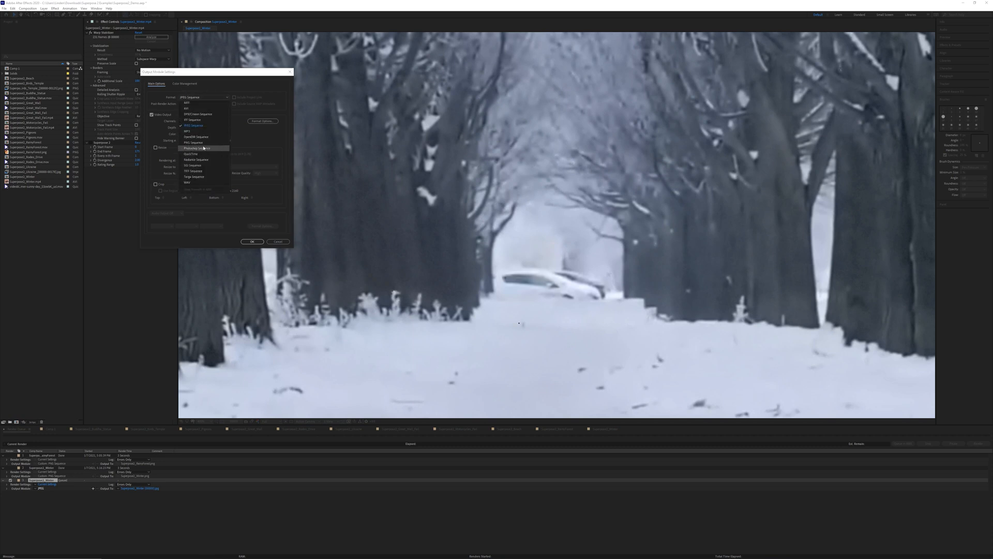
left_click(199, 149)
left_click(252, 242)
Save the winter frame's output as Superpose2_Winter.png in the Winter folder and render it
left_click(129, 485)
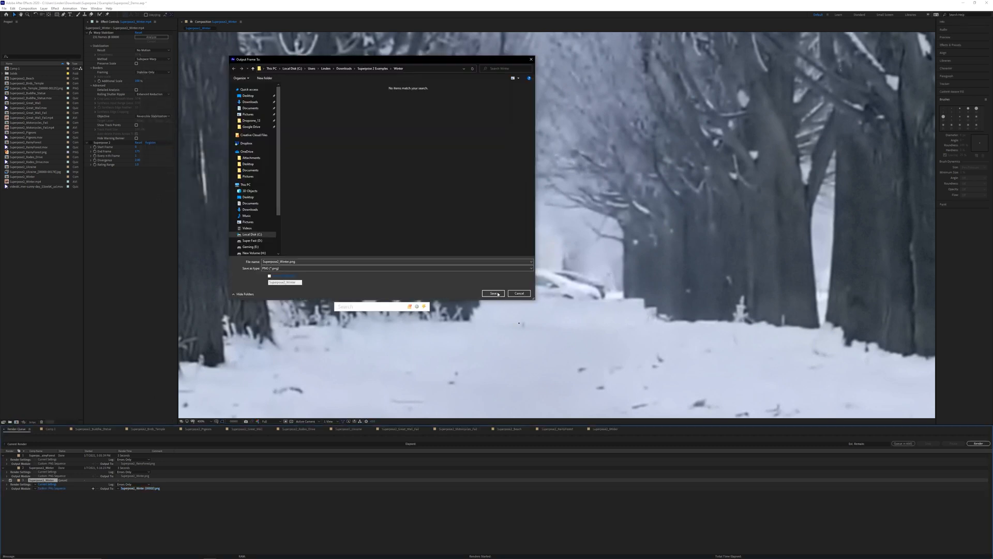
left_click(497, 294)
left_click(978, 443)
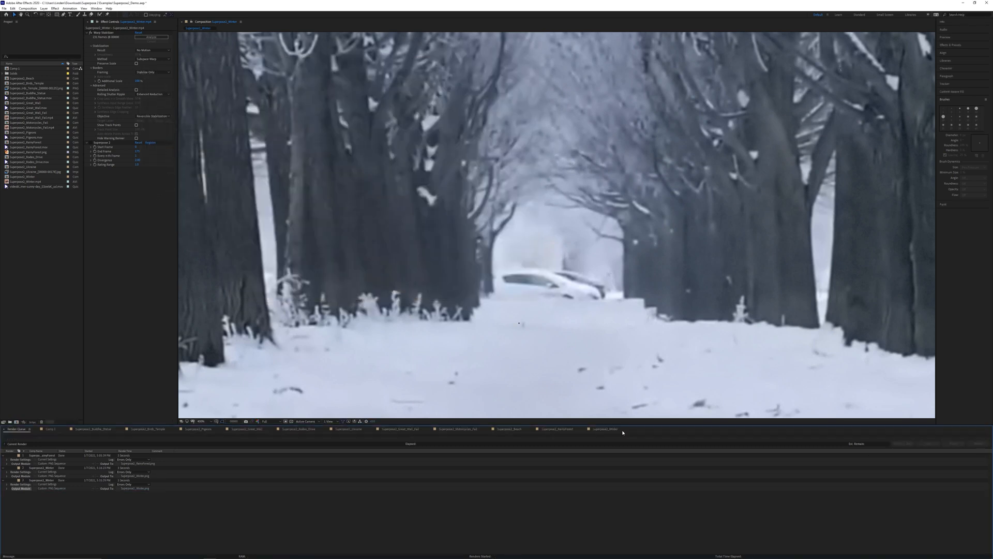
Import Superpose2_Winter.png and place it beneath all layers of the winter composition
left_click(614, 429)
double_click(53, 249)
double_click(174, 69)
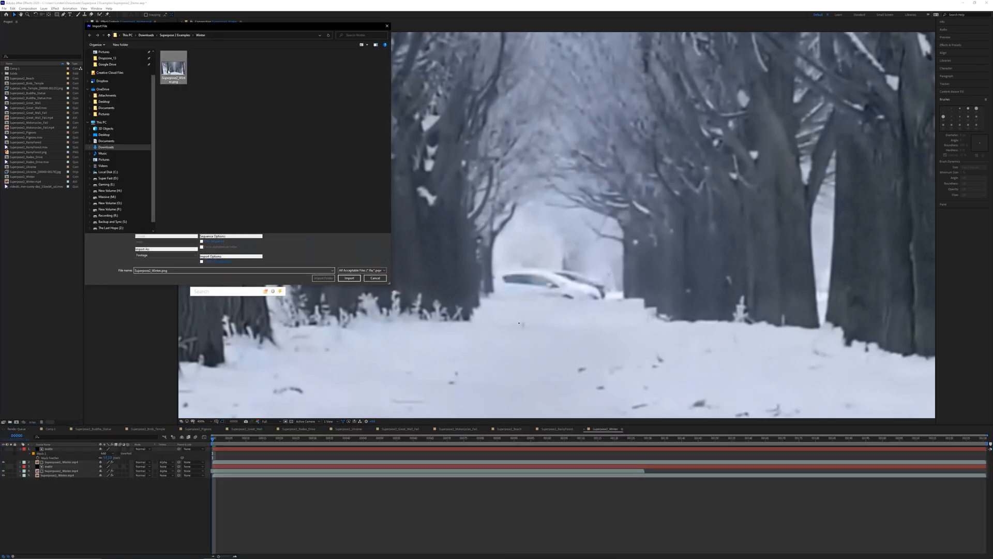
left_click_drag(35, 188, 52, 501)
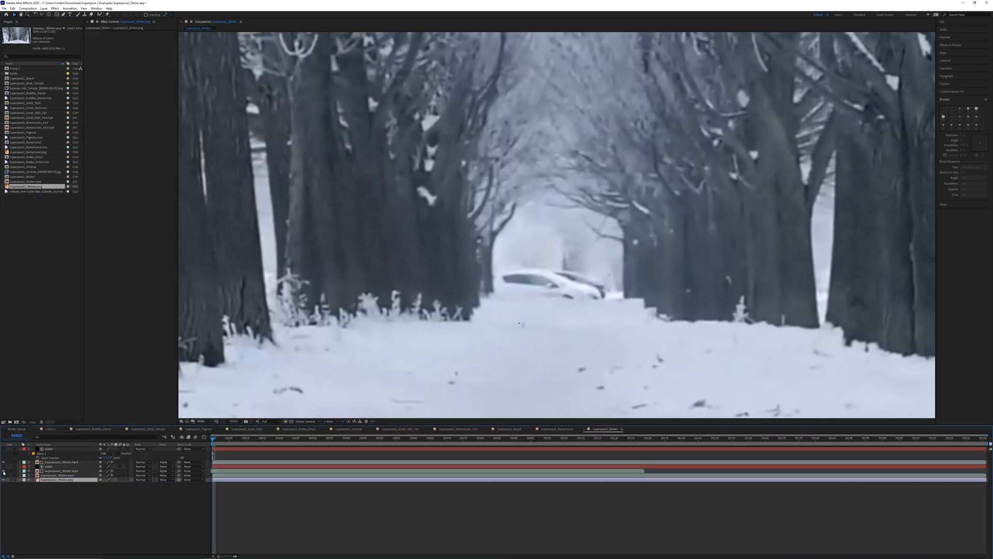
Copy the Warp Stabilizer effect from the bottom winter footage layer onto the Superpose2_Winter.png layer
left_click(60, 475)
left_click(104, 33)
key("ctrl+c")
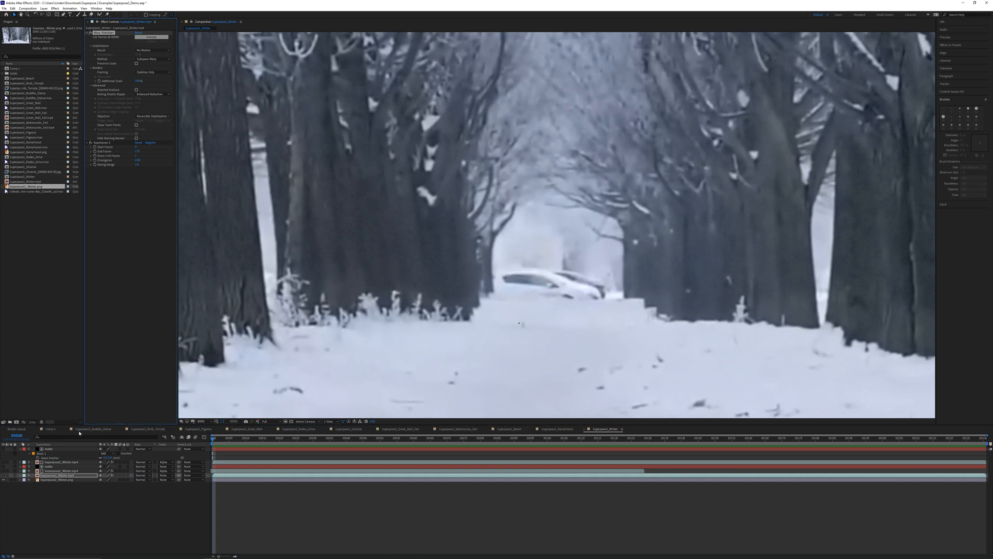
key("ctrl+Down")
key("ctrl+v")
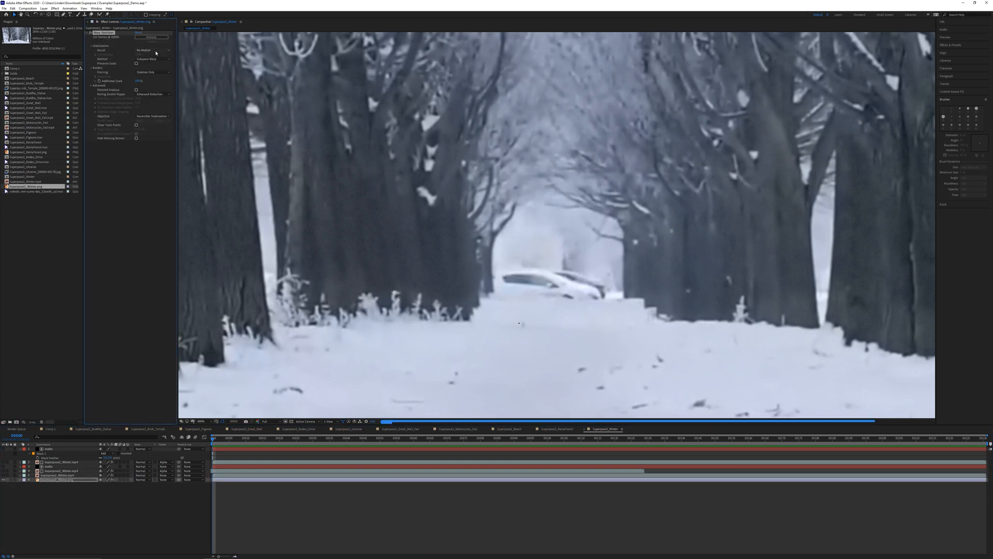
Set the pasted Warp Stabilizer's Objective to Reverse Stabilization and check the whole frame
left_click(153, 116)
left_click(151, 128)
key("shift+slash")
mouse_move(214, 438)
left_mouse_down()
mouse_move(516, 450)
mouse_move(204, 444)
left_mouse_up()
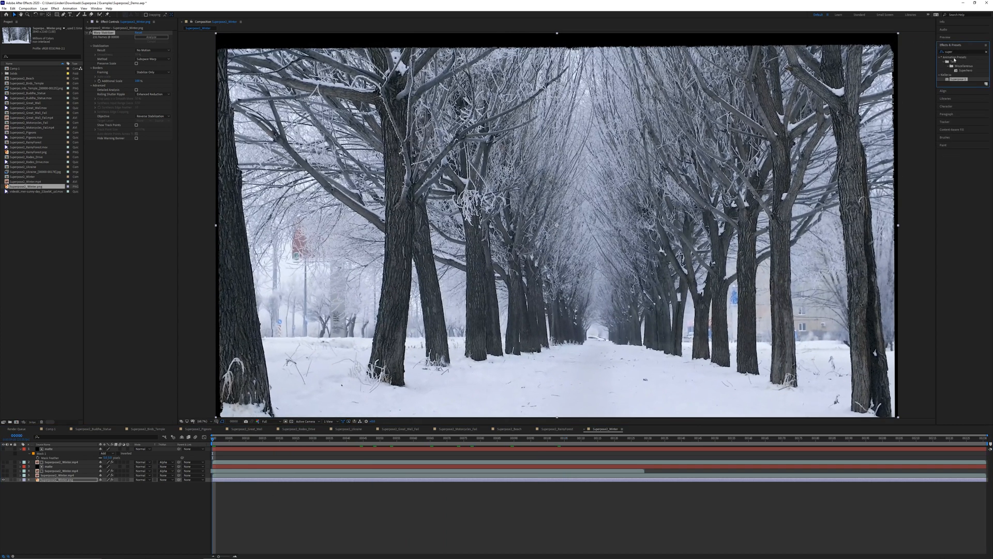
Apply the Transform effect to the winter clean plate, raise its scale slightly to cover the black edges and play it
left_click(962, 51)
type("trans")
left_click_drag(962, 79, 147, 155)
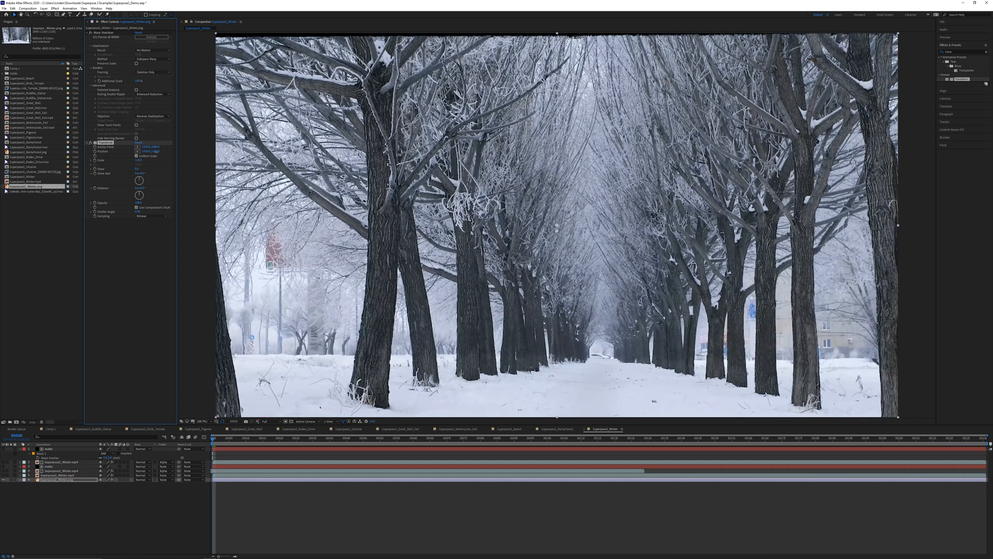
left_click_drag(97, 159, 123, 158)
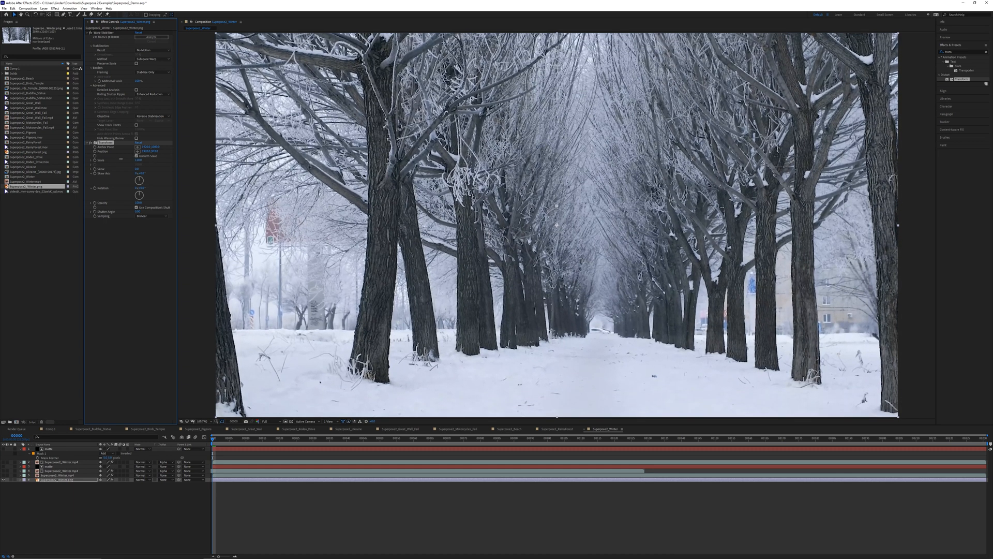
key("space")
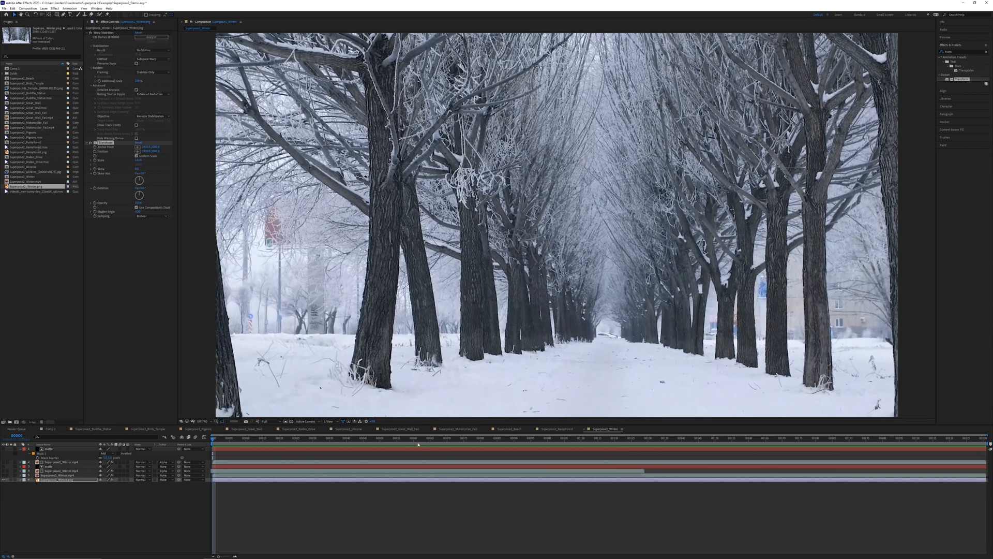
Review the bird temple composition, enable Superpose 2 on its footage layer and inspect the cleaned temple area up close
left_click(147, 428)
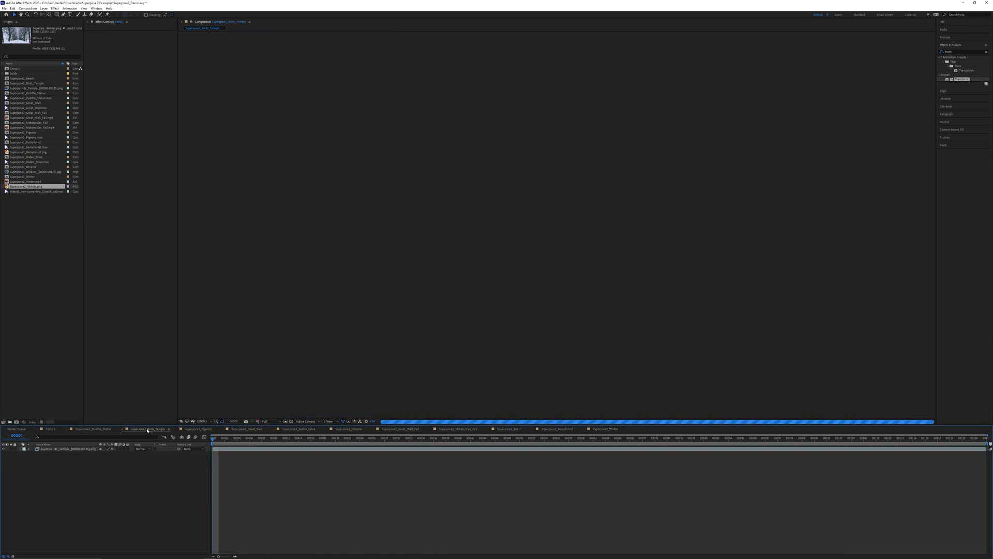
left_click(45, 449)
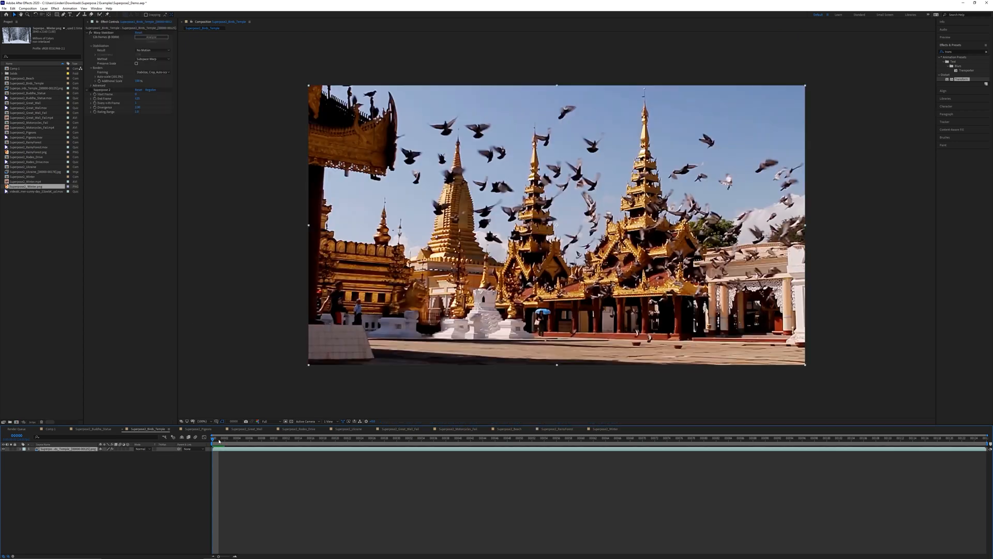
left_click_drag(213, 439, 143, 439)
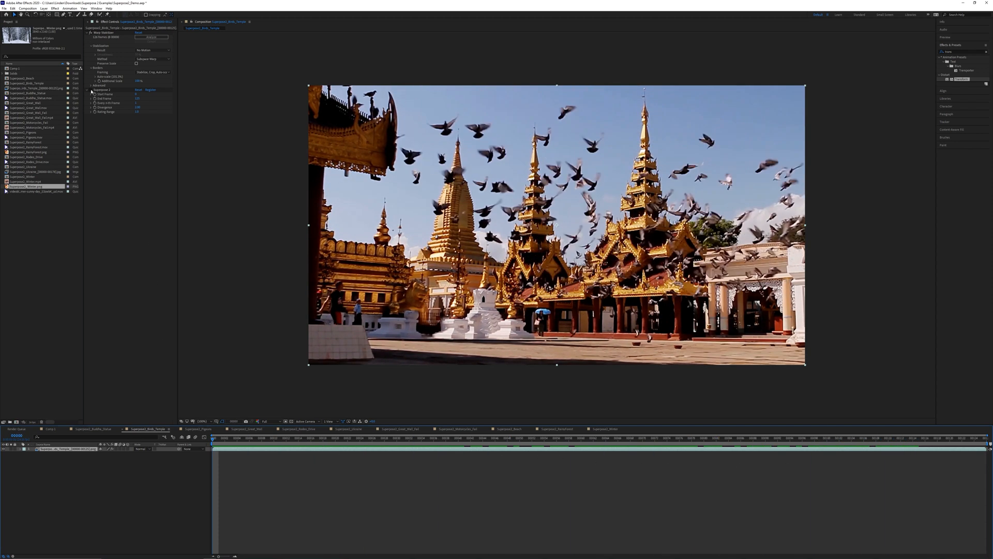
left_click(91, 90)
scroll(542, 328, "up", 5)
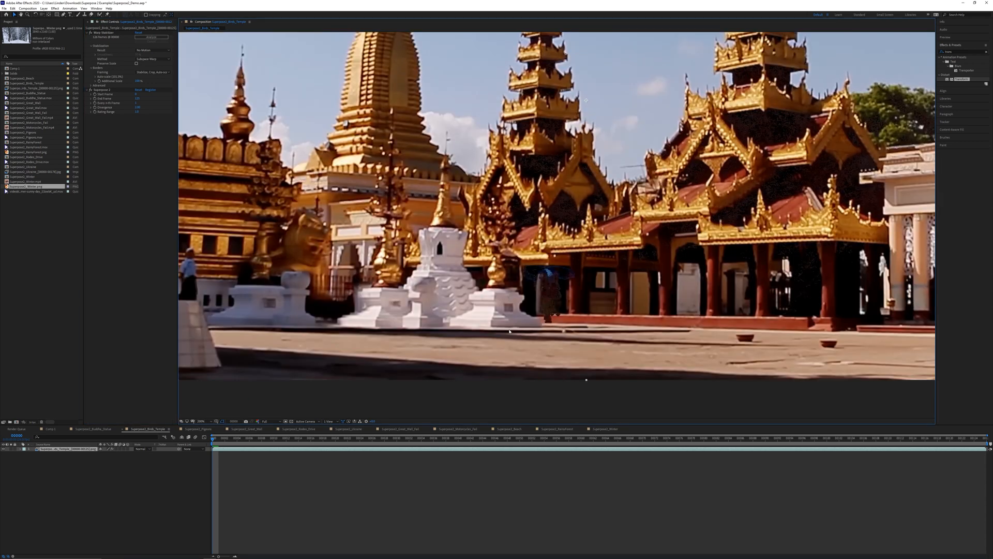
key("v")
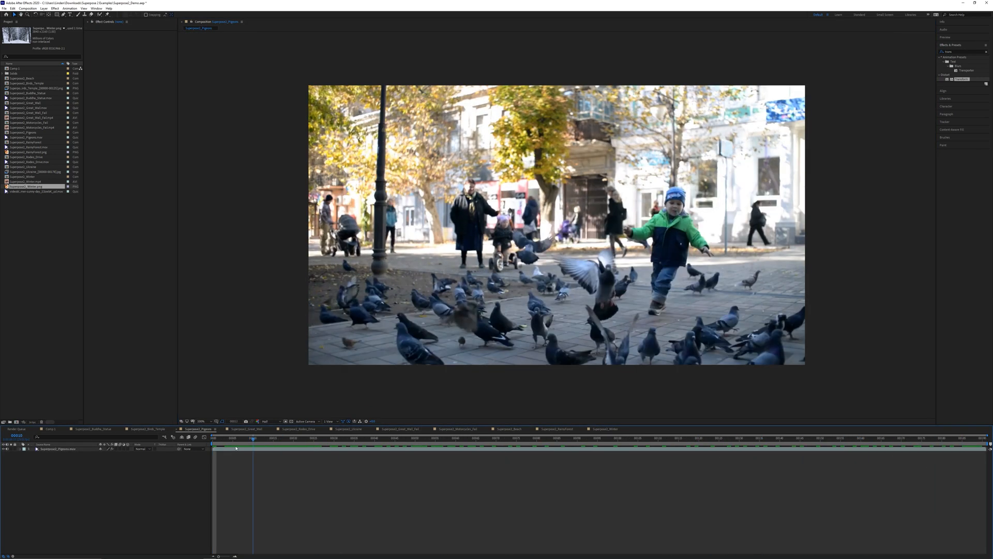
Enable Superpose 2 on the pigeons footage at the first frame and inspect the leftover birds and people
left_click_drag(235, 448, 209, 449)
left_click(60, 449)
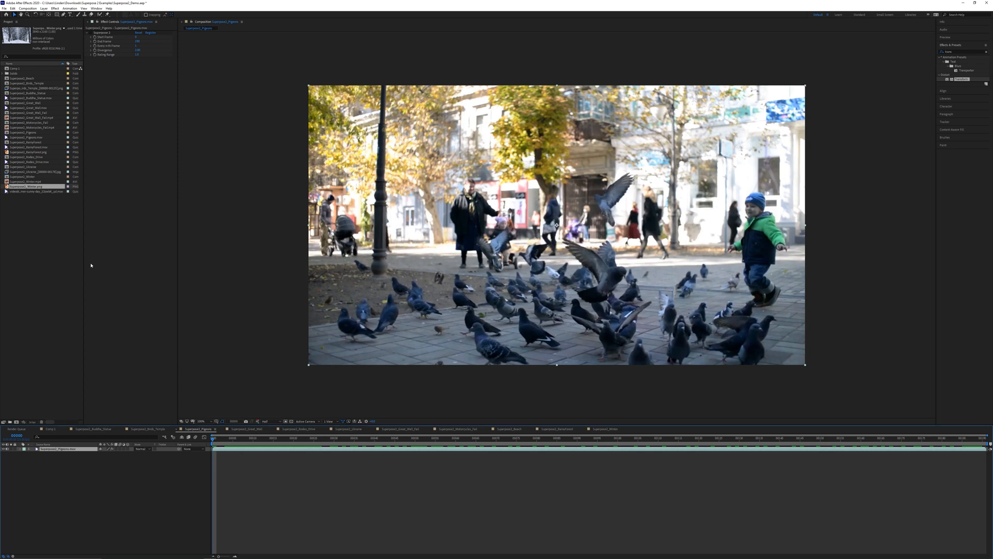
left_click(102, 32)
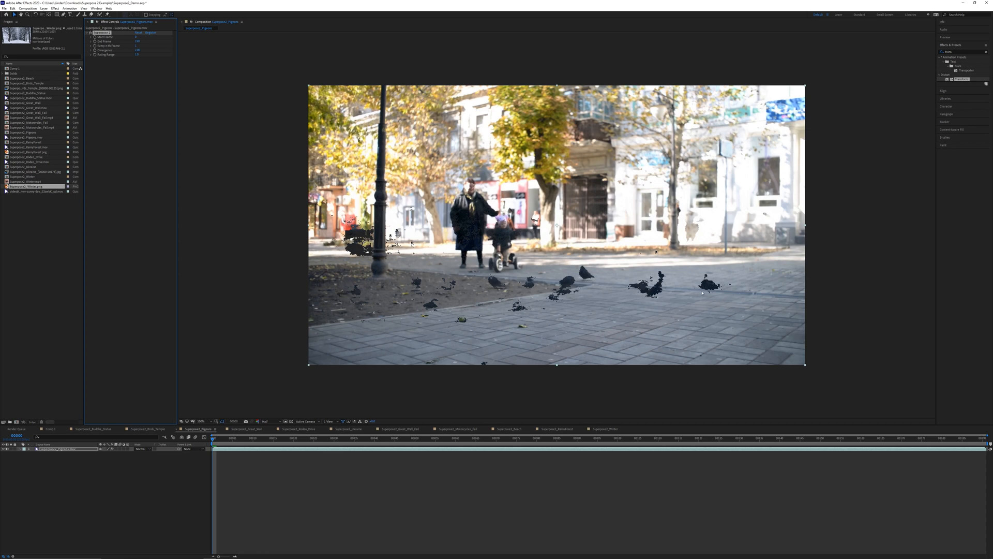
scroll(701, 293, "up", 2)
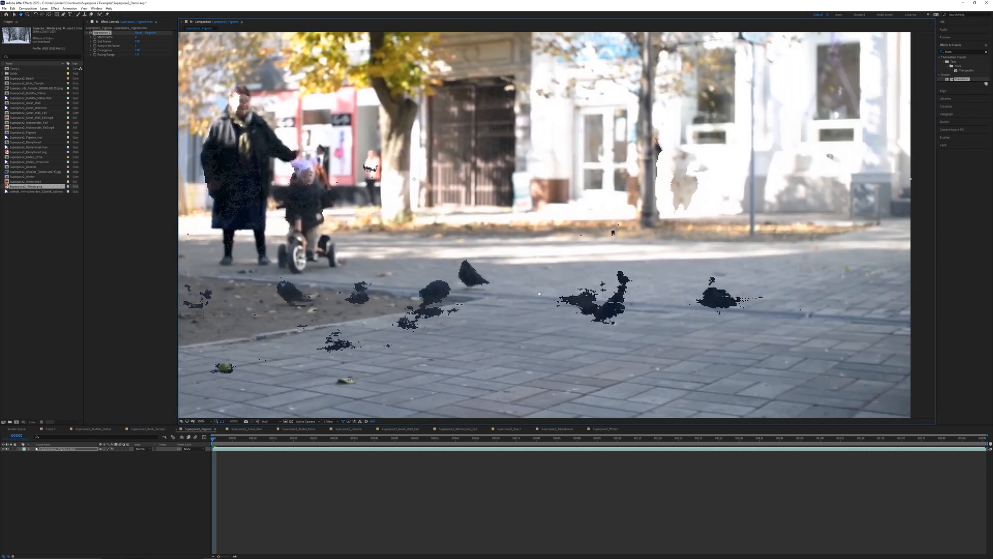
scroll(539, 294, "down", 3)
scroll(582, 287, "up", 1)
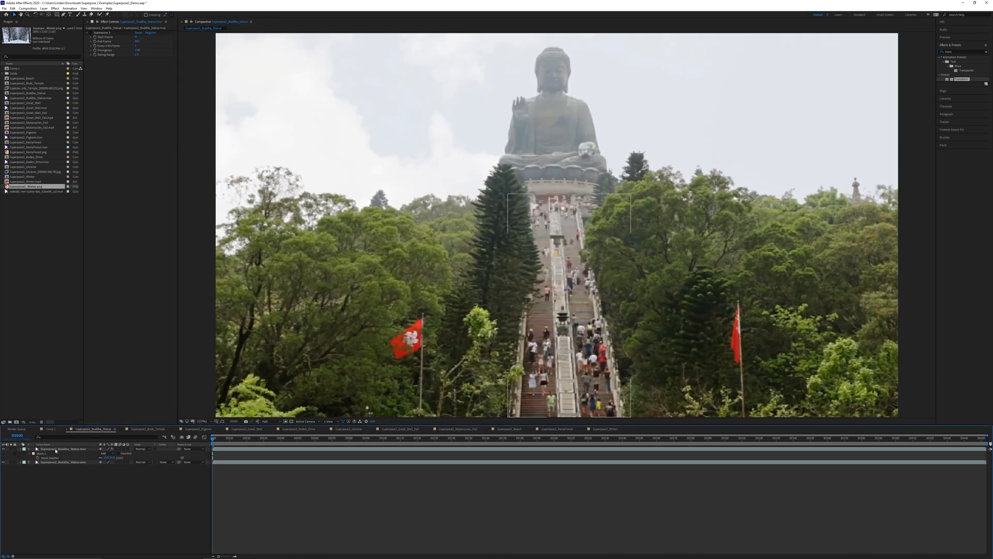
Solo the masked staircase layer in the Buddha statue composition, enable its Superpose 2 effect and end the solo
left_click(56, 449)
left_click(11, 449)
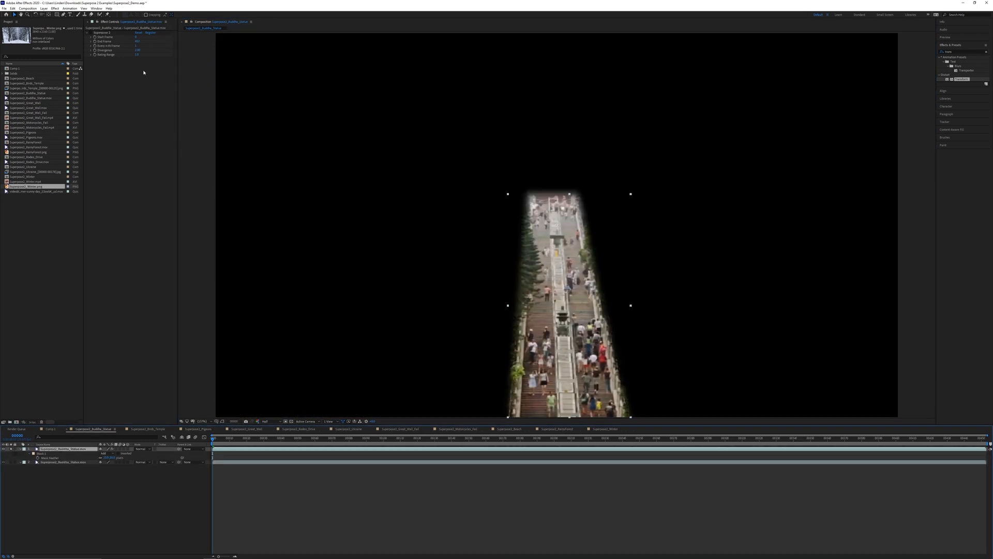
left_click(91, 33)
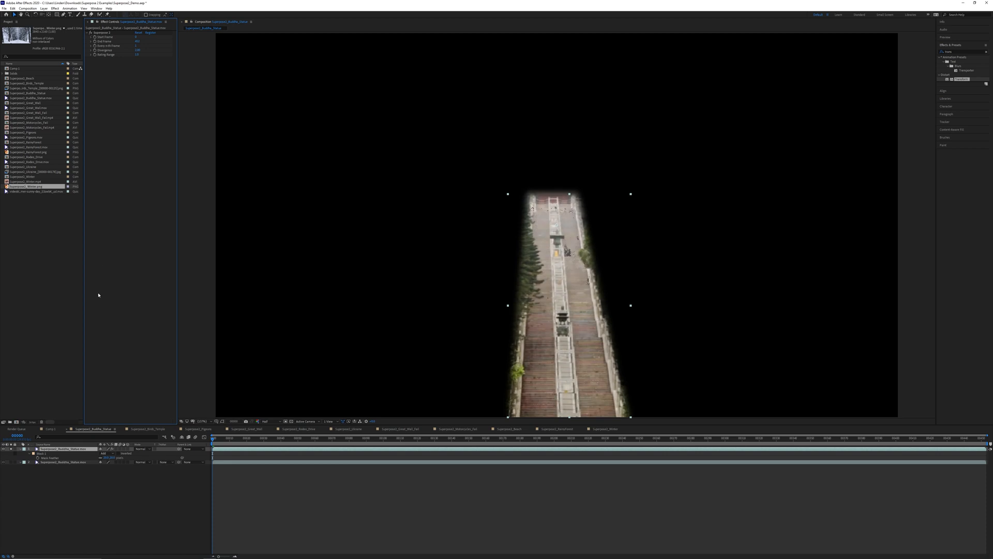
left_click(11, 448)
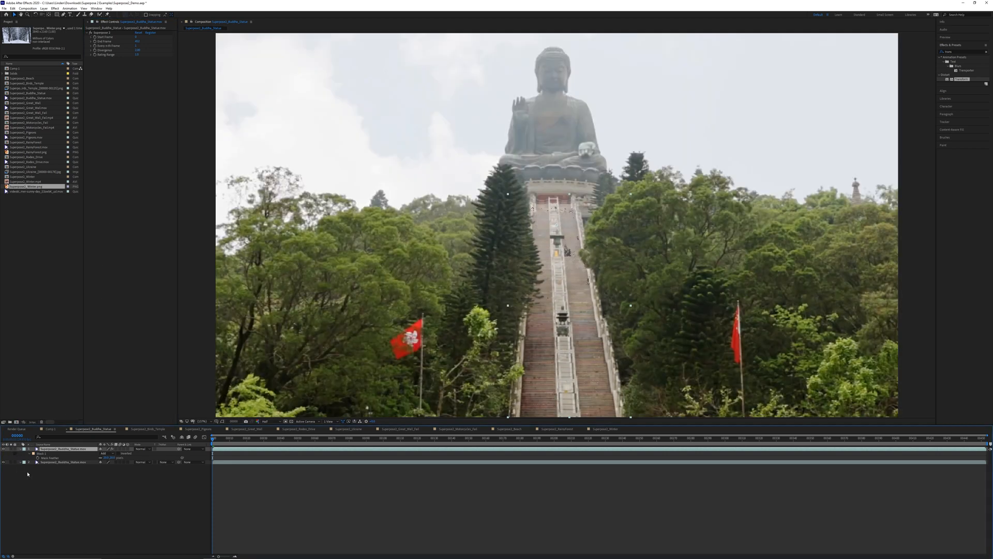
Compare the Buddha statue shot with and without the masked staircase layer by toggling its visibility
left_click(4, 449)
left_click(4, 449)
left_click(3, 449)
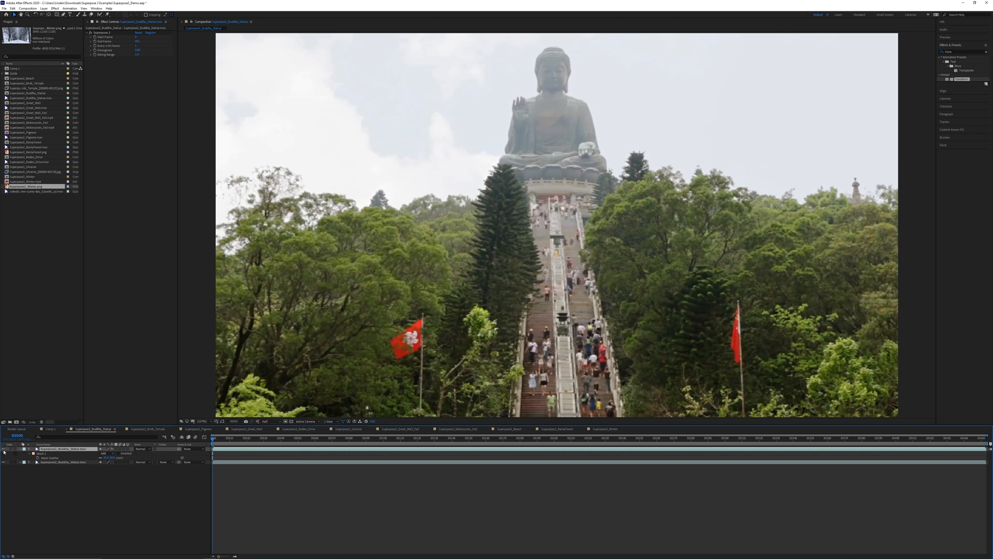
left_click(4, 448)
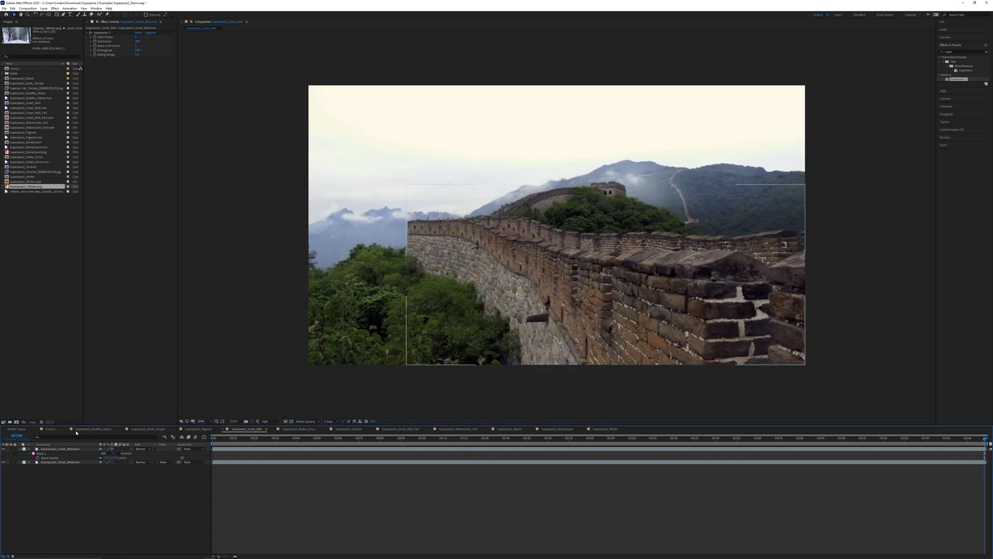
Toggle Superpose 2 on the masked top layer of the Great Wall composition
left_click(57, 449)
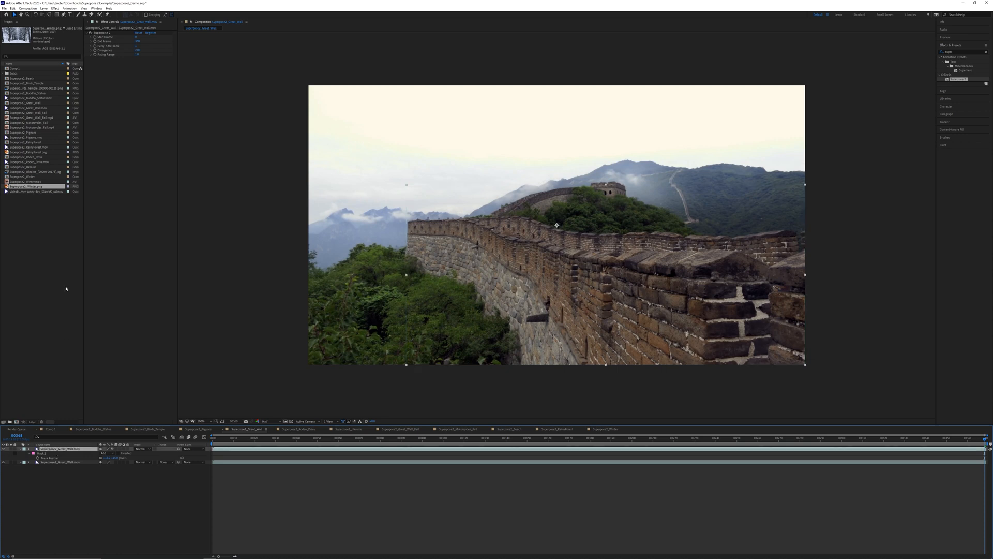
left_click(90, 33)
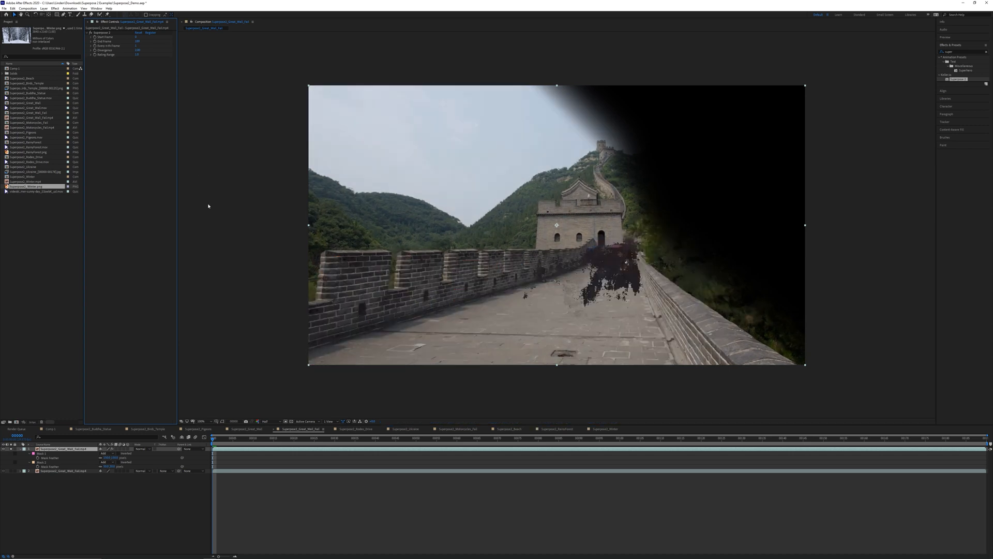
Unsolo the masked layer of the failed Great Wall shot, solo the original footage beneath it and play it from the start
left_click(11, 449)
scroll(637, 287, "up", 4)
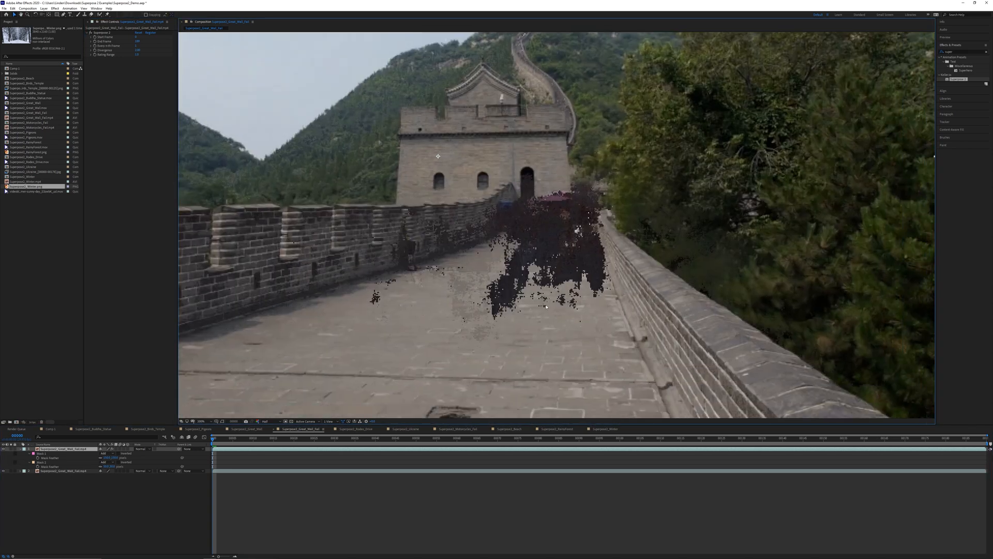
left_click(11, 471)
left_click_drag(240, 440, 337, 445)
key("Home")
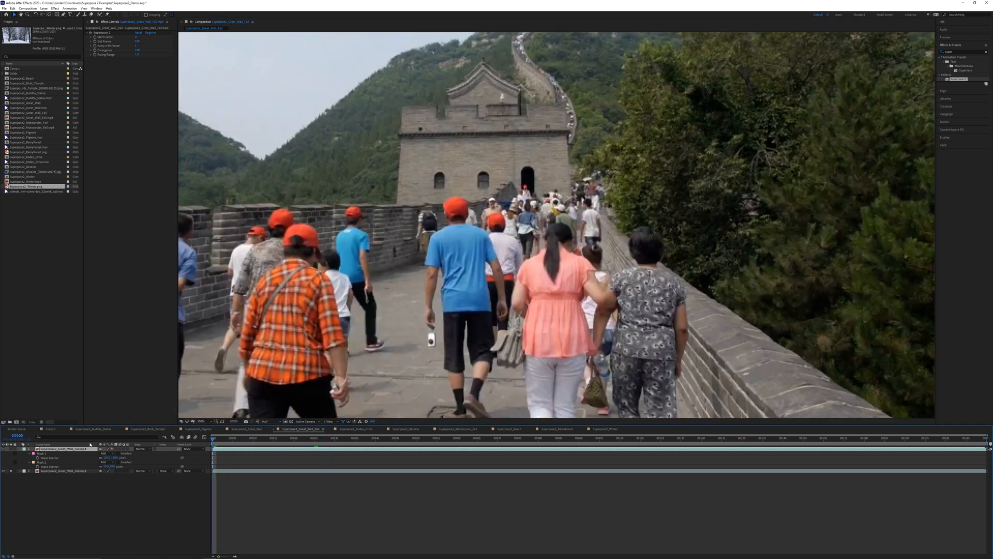
key("space")
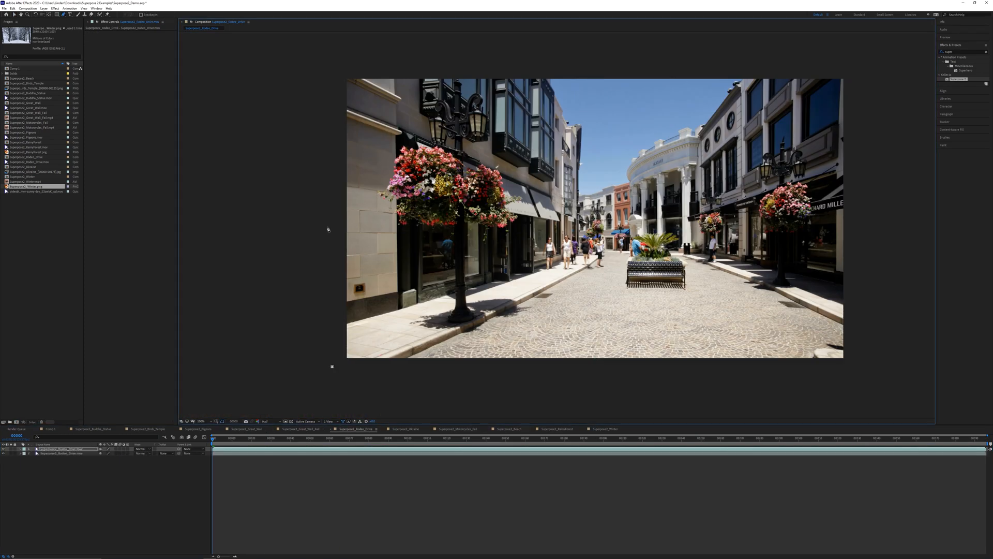
Draw a closed mask on the top Rodeo Drive layer around the street and pedestrians, running below the flower baskets and past the frame edges
left_click(332, 204)
left_click(386, 193)
left_click(451, 214)
left_click(510, 225)
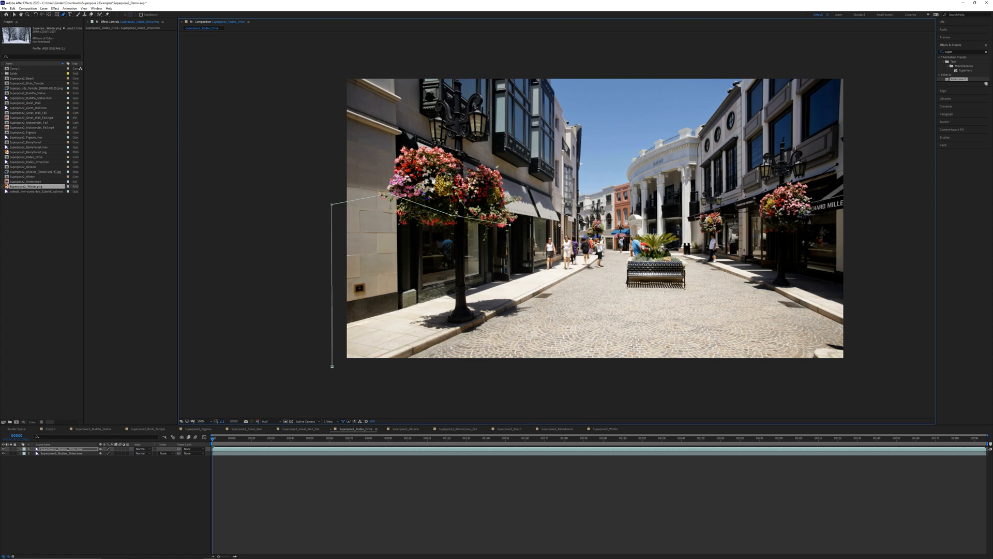
left_click(562, 222)
left_click(584, 228)
left_click(630, 231)
left_click_drag(690, 222, 702, 233)
left_click(710, 232)
left_click(721, 231)
left_click(729, 222)
left_click(757, 215)
left_click(766, 233)
left_click(805, 231)
left_click(816, 210)
left_click(877, 196)
left_click(887, 385)
left_click(332, 366)
left_click_drag(332, 367, 330, 383)
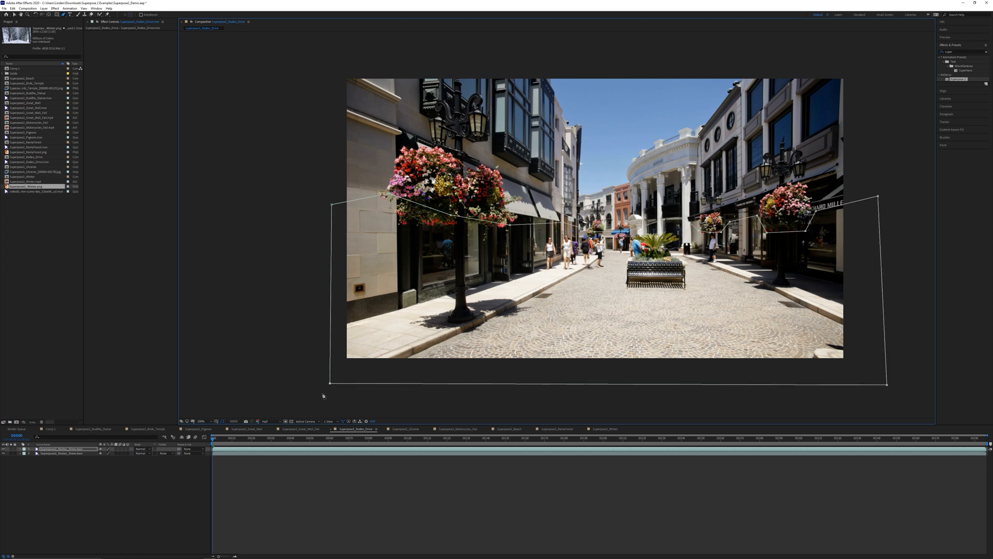
With the masked Rodeo Drive layer soloed, set its Mask Feather to 20 pixels and apply Superpose 2 to it
left_click(11, 449)
key("f")
left_click(107, 457)
type("20")
key("Return")
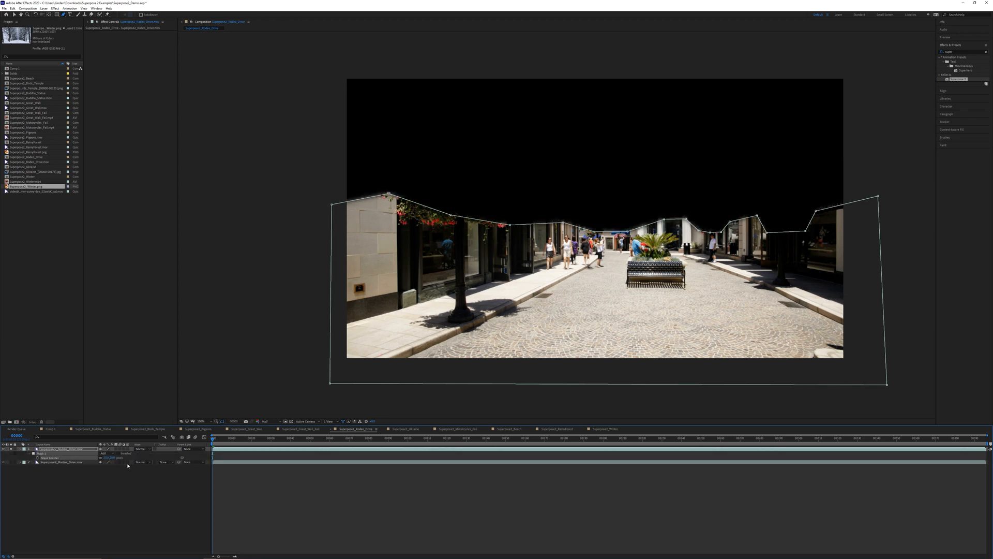
double_click(966, 81)
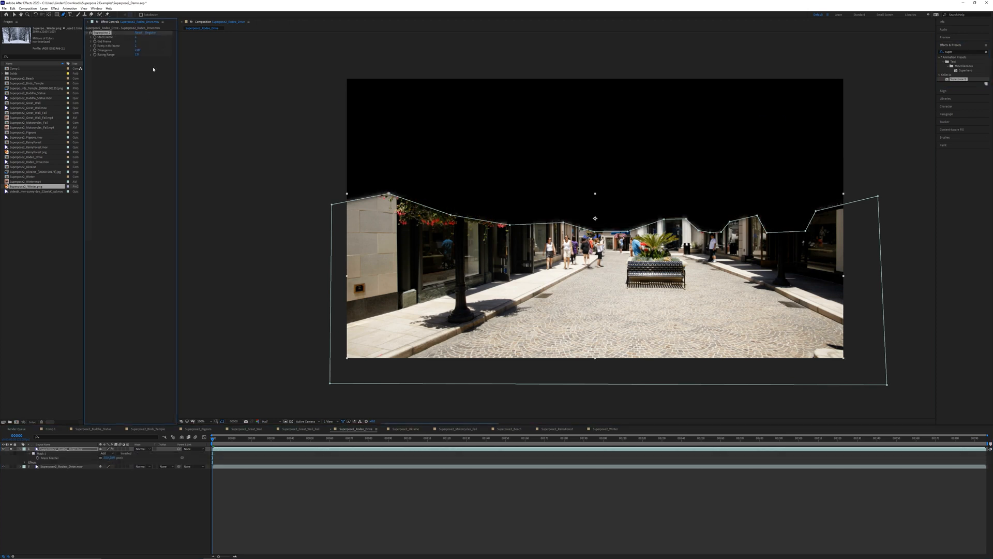
Set the Superpose 2 End Frame to 200 on the masked Rodeo Drive layer and unsolo that layer
type("200")
key("Return")
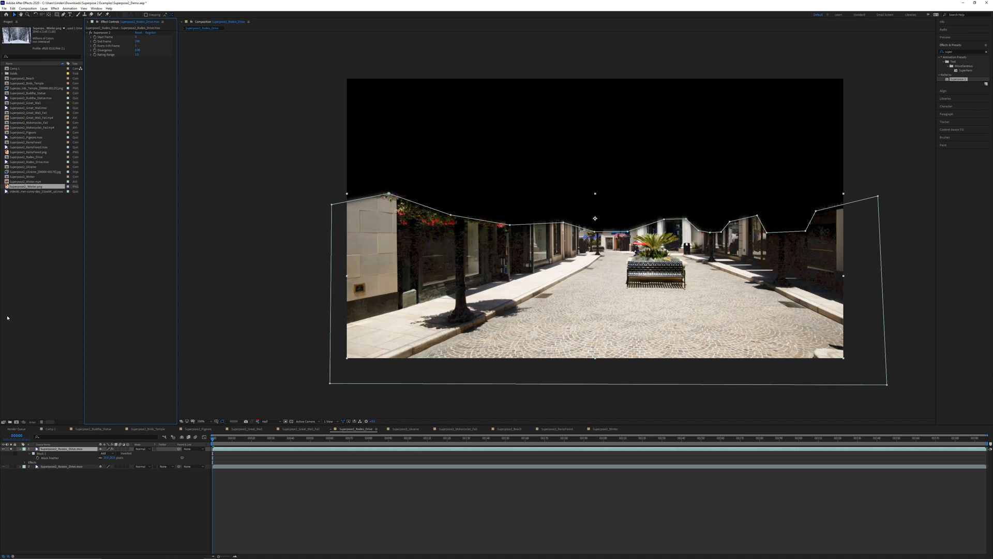
left_click(11, 449)
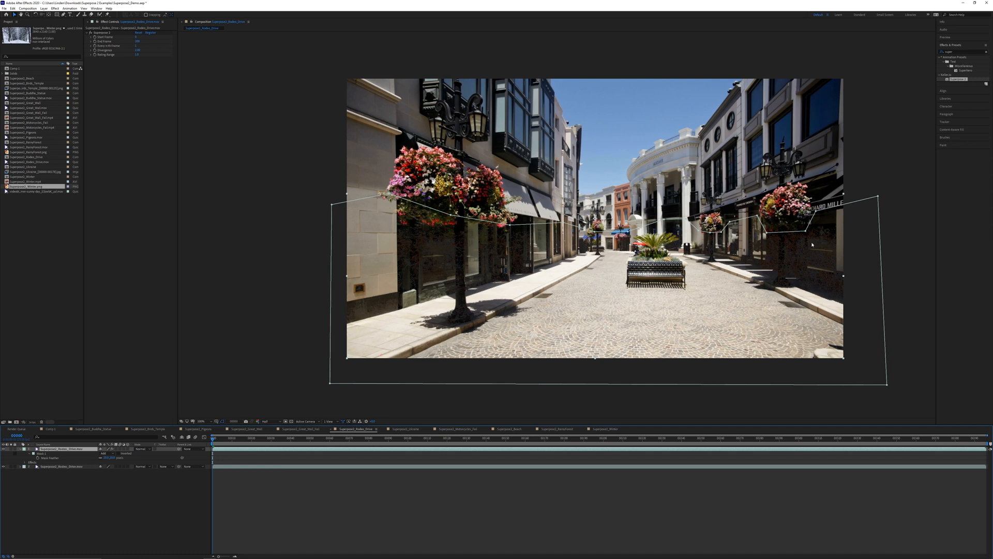
Set Every n-th Frame to 24 in Superpose 2 for the Rodeo Drive layer and inspect the street around the bench closely
left_click(138, 46)
key("Return")
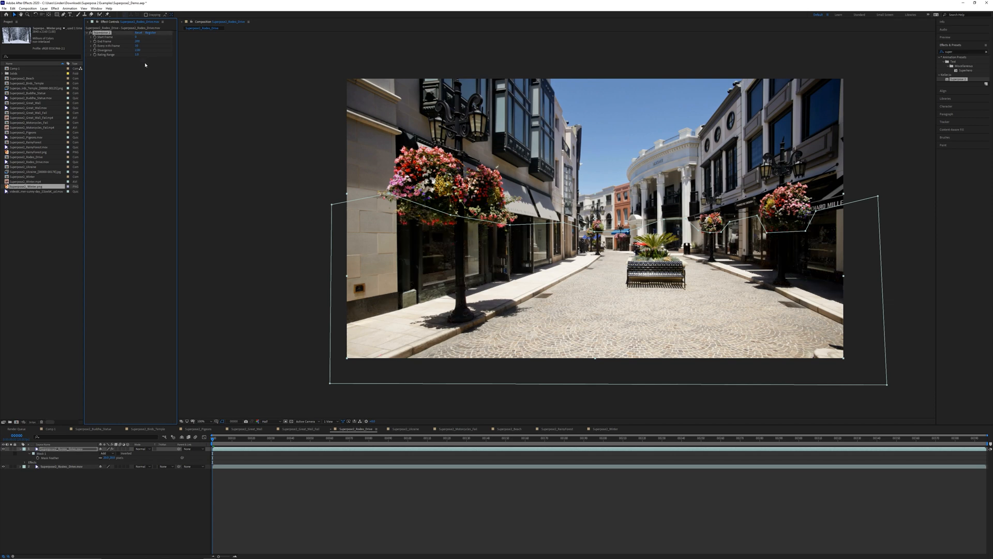
left_click(137, 46)
type("24")
key("Return")
scroll(679, 295, "up", 1)
left_click_drag(653, 266, 428, 242)
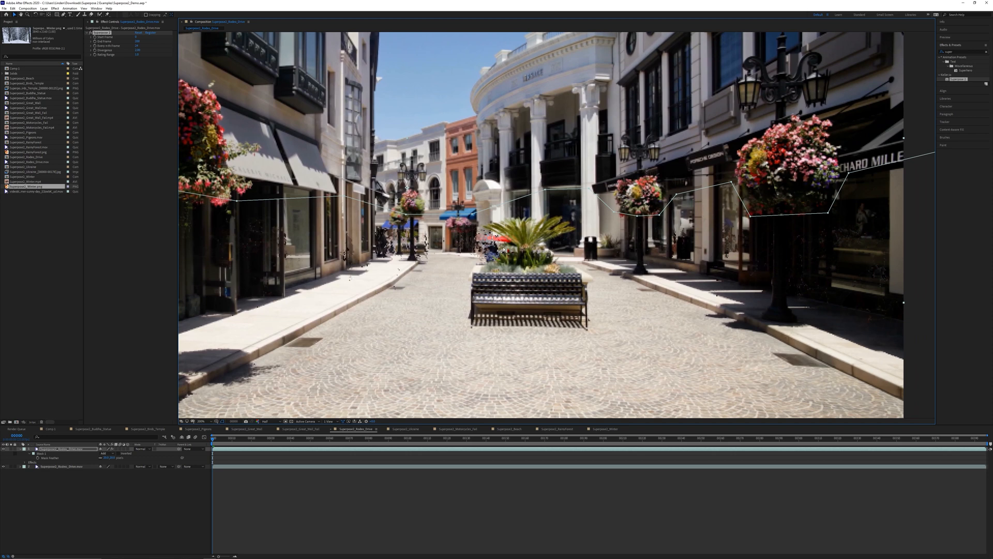
scroll(423, 230, "down", 3)
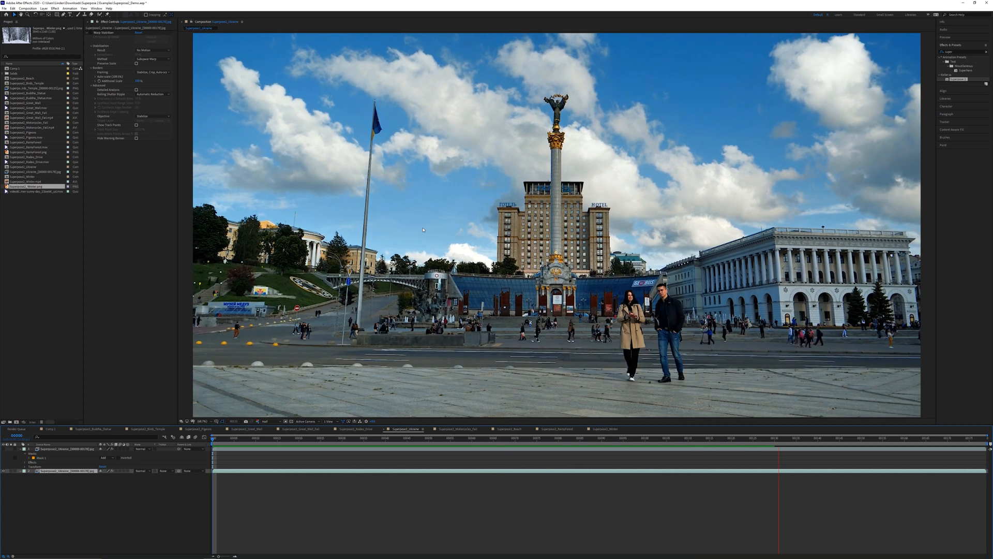
Preview the original Ukraine square footage, then enable Superpose 2 on the stabilized, masked top layer
key("space")
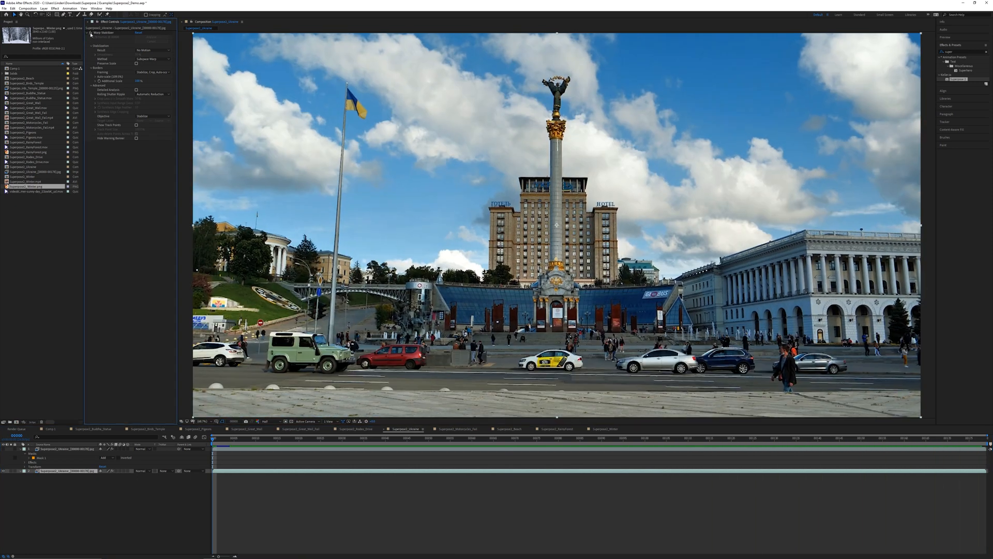
key("space")
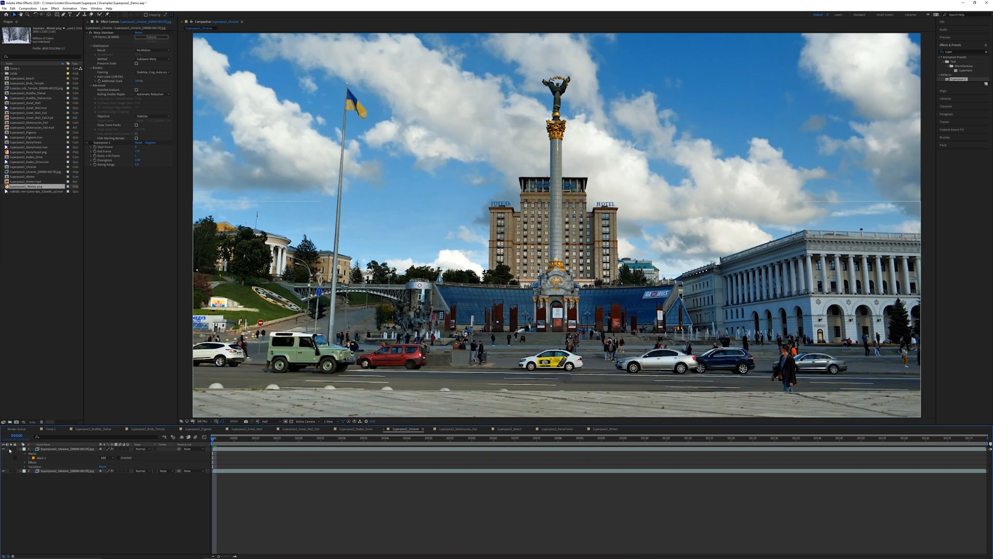
left_click(11, 450)
left_click(91, 144)
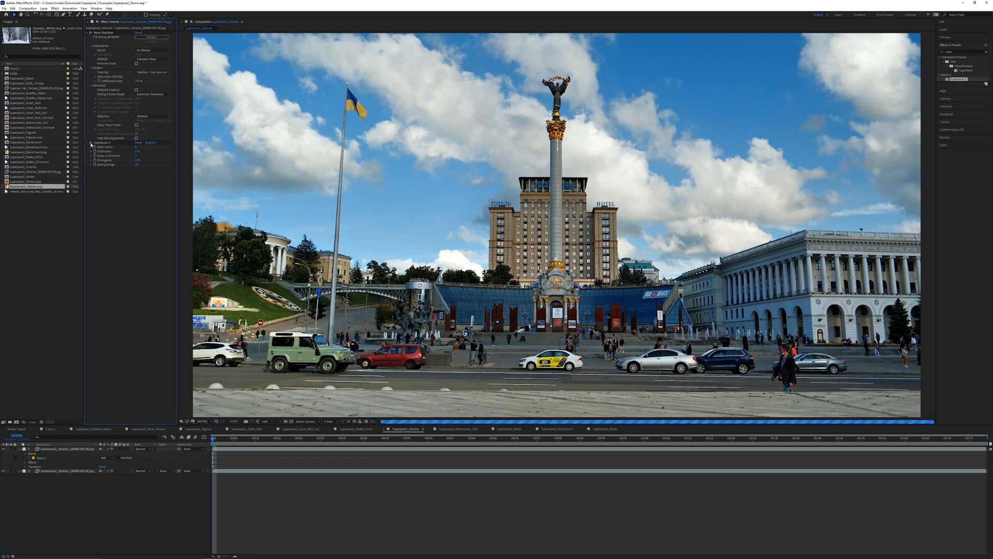
Examine the Superpose 2 result on the Ukraine shot around the square, flagpole, trees, hotel and clouds for artifacts
scroll(859, 282, "up", 4)
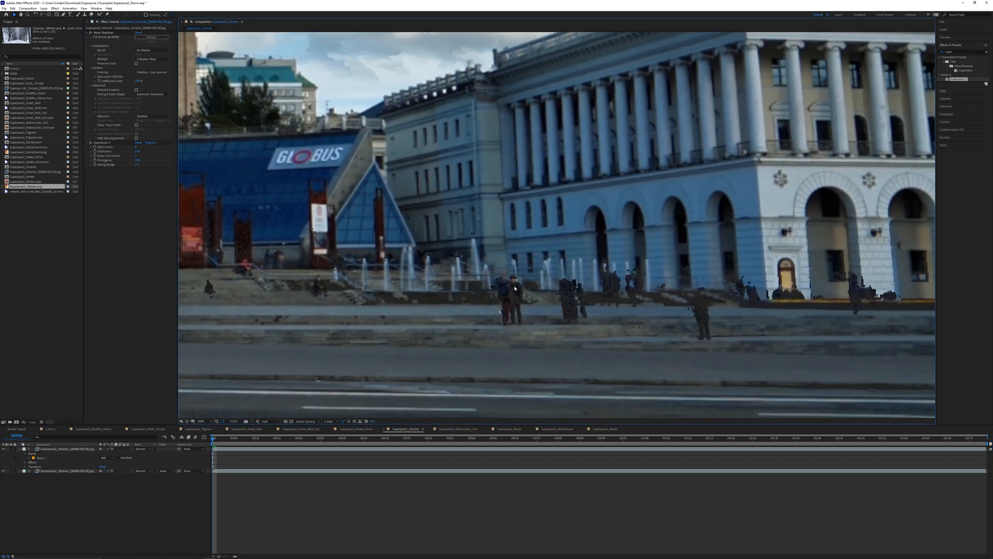
scroll(515, 288, "down", 1)
left_click_drag(455, 274, 779, 328)
left_click_drag(345, 74, 436, 158)
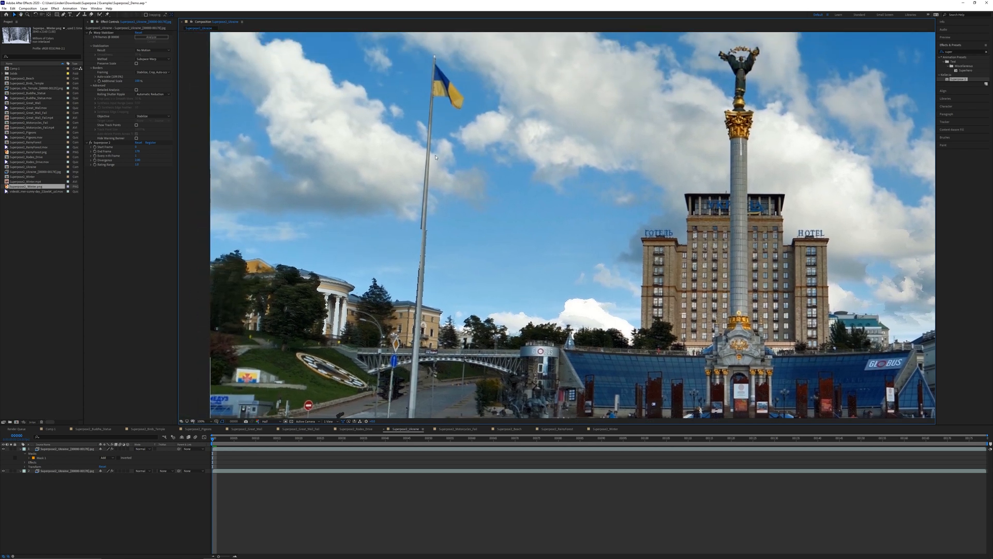
scroll(436, 158, "up", 4)
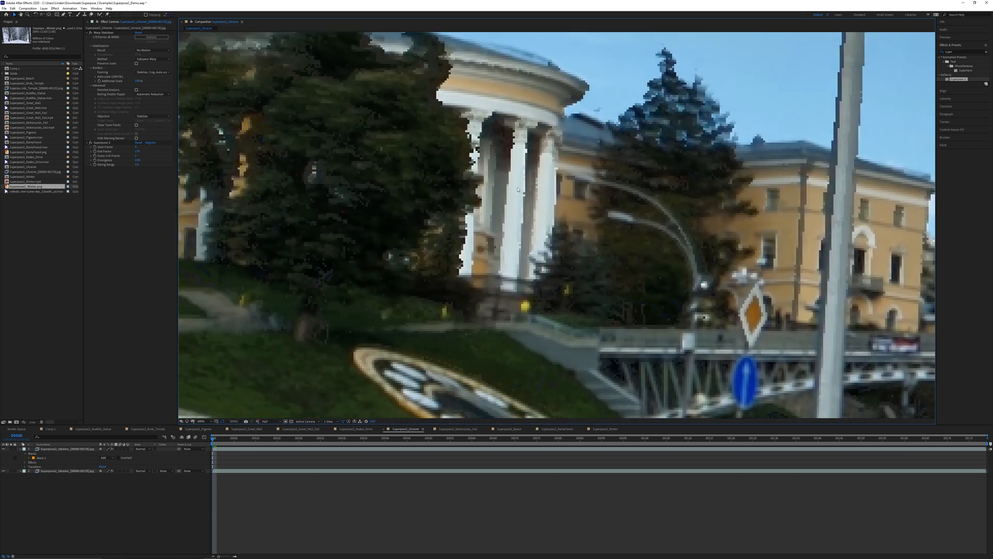
scroll(464, 169, "down", 8)
scroll(630, 199, "up", 8)
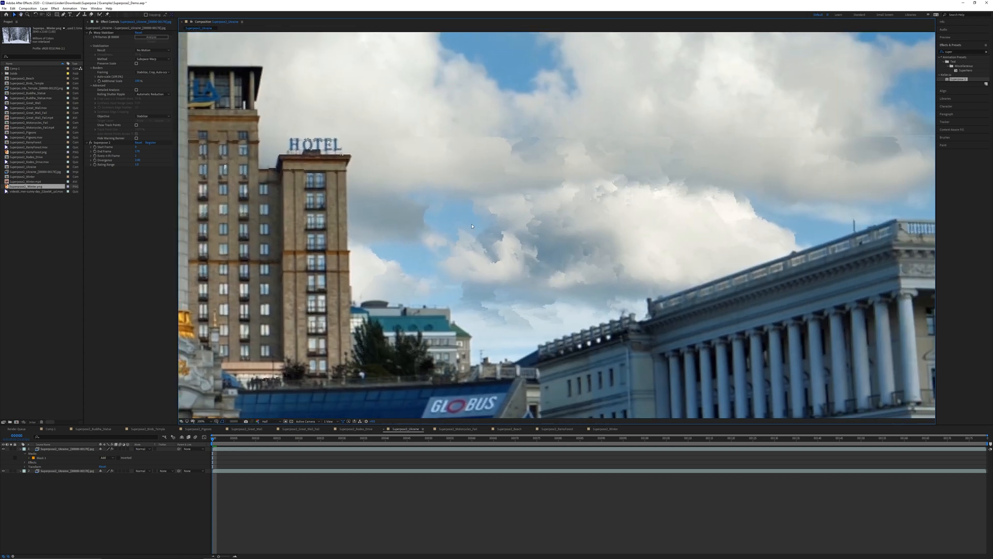
scroll(629, 199, "down", 7)
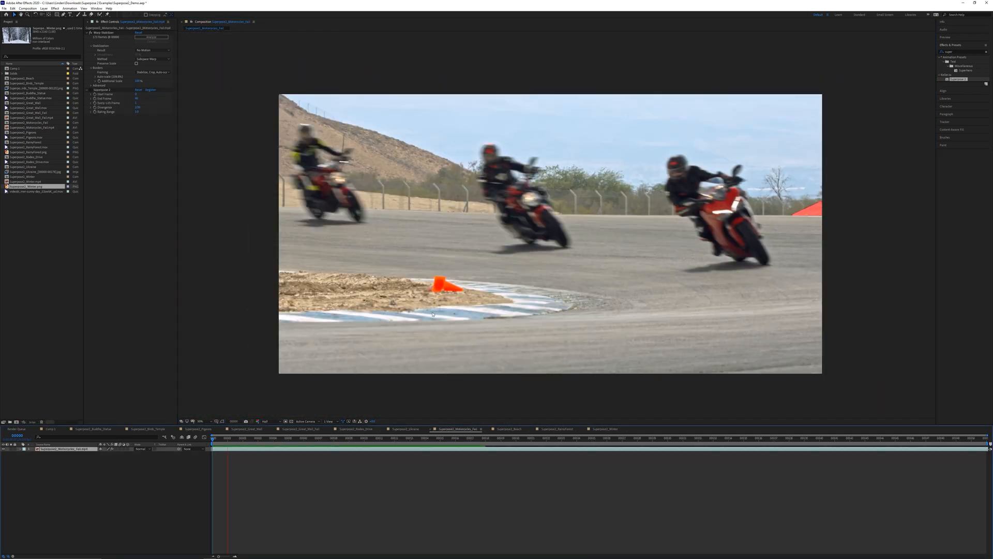
Review the stabilized motorcycle footage by playing it and scrubbing through the frames where the riders pass
key("space")
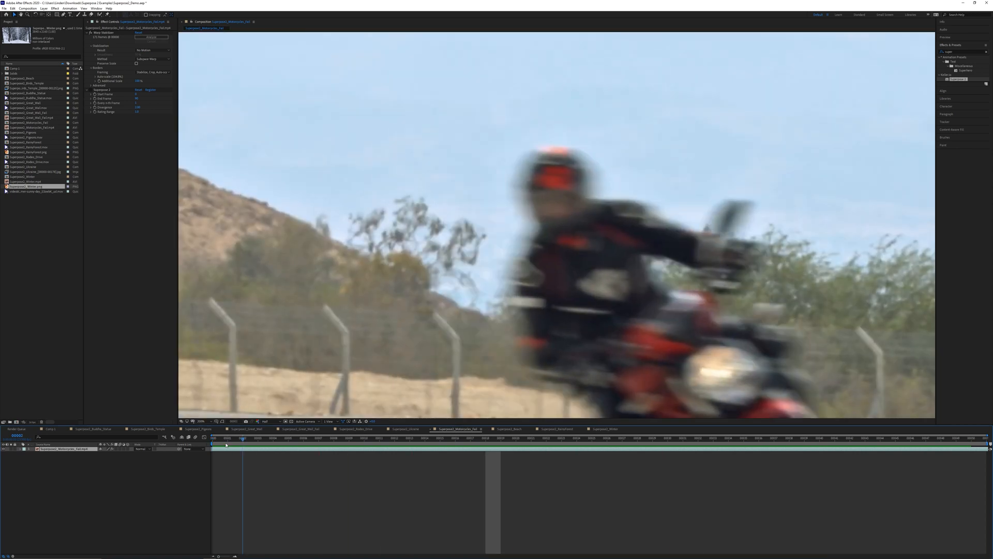
left_click_drag(228, 440, 320, 444)
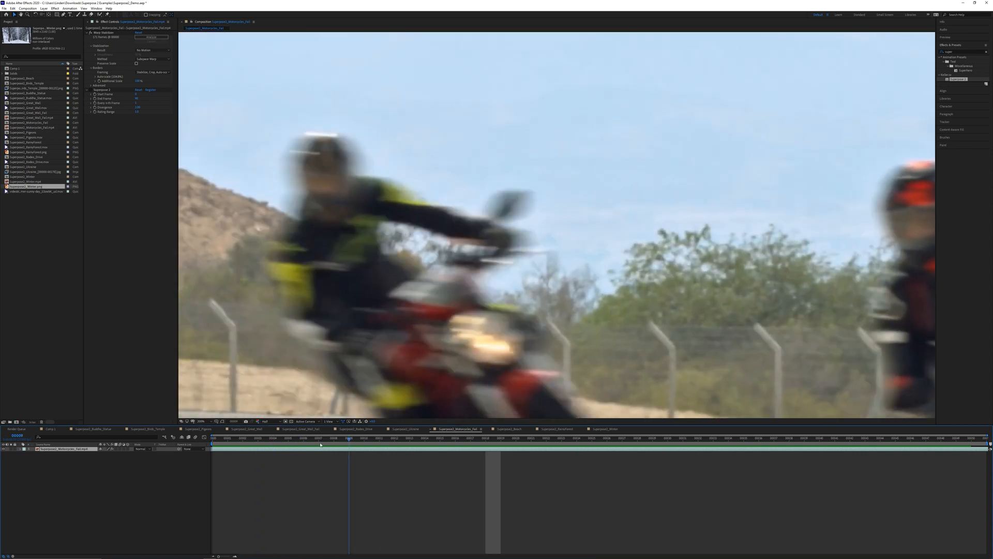
key("space")
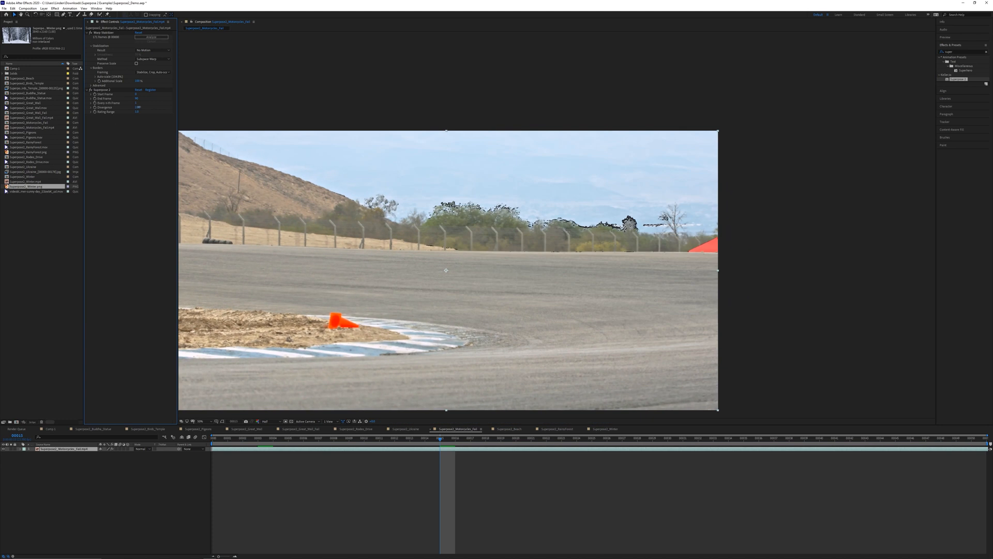
Set the Superpose 2 Divergence to 4 on the motorcycle layer
left_click(137, 107)
type("4")
key("Return")
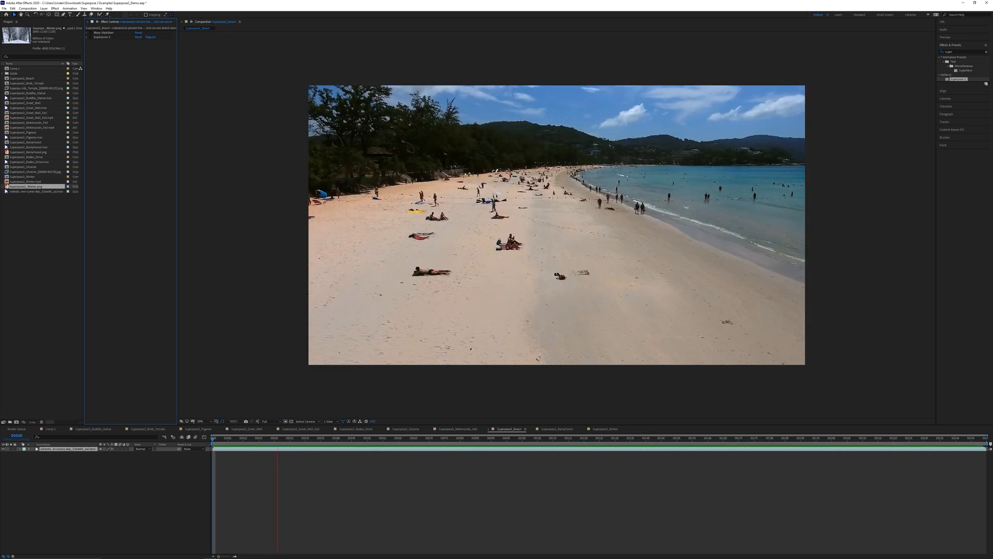
Scrub through the beach footage to its end, then enable Warp Stabilizer and Superpose 2 on its layer
left_click_drag(397, 441, 977, 458)
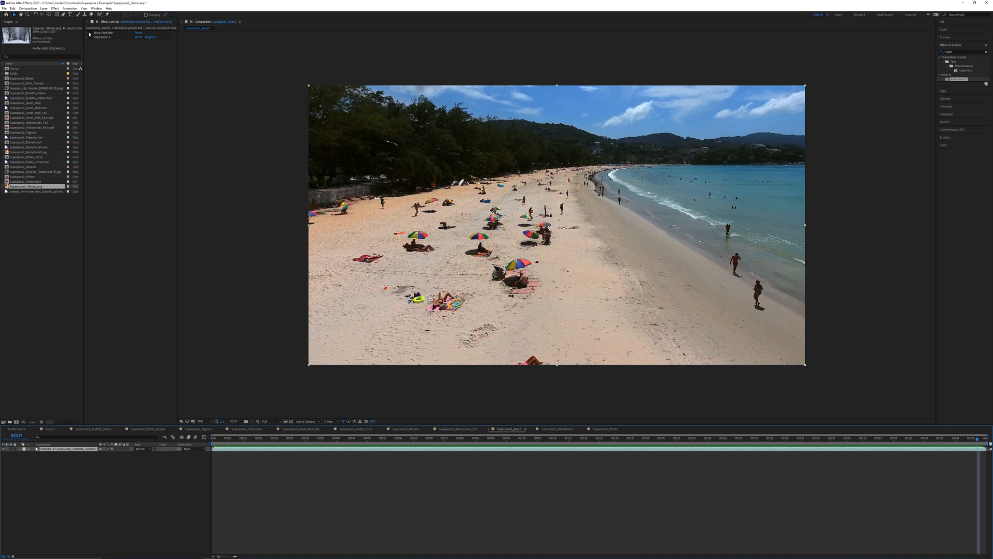
left_click(89, 33)
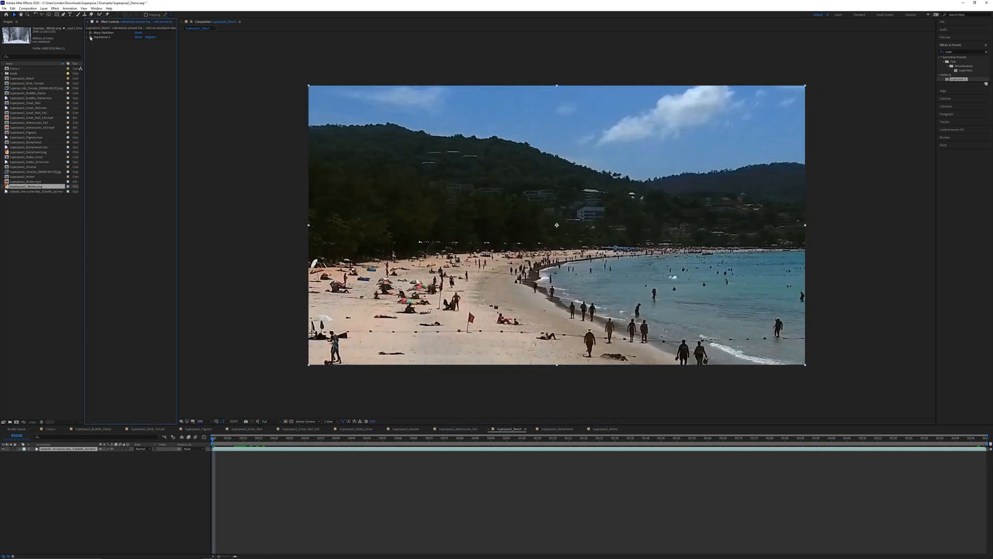
left_click(90, 38)
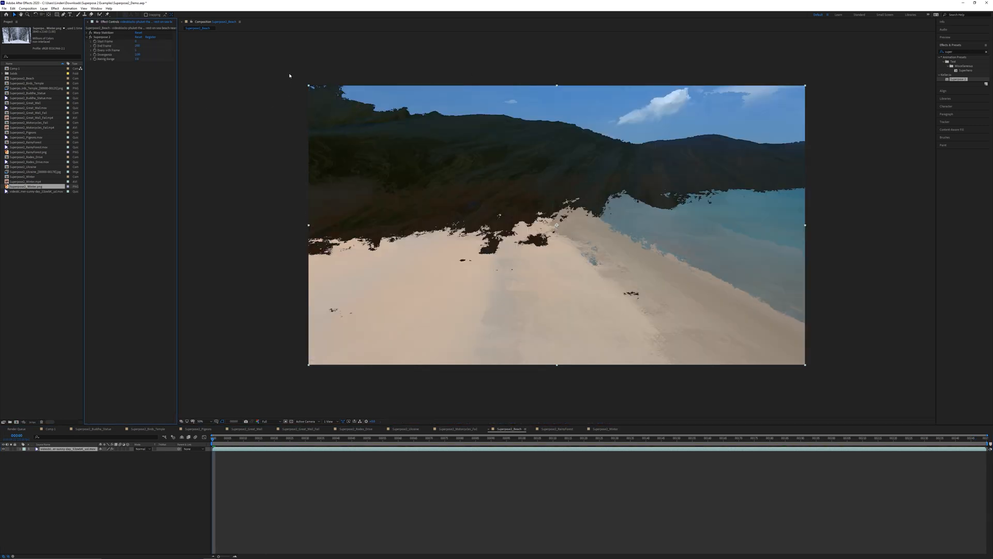